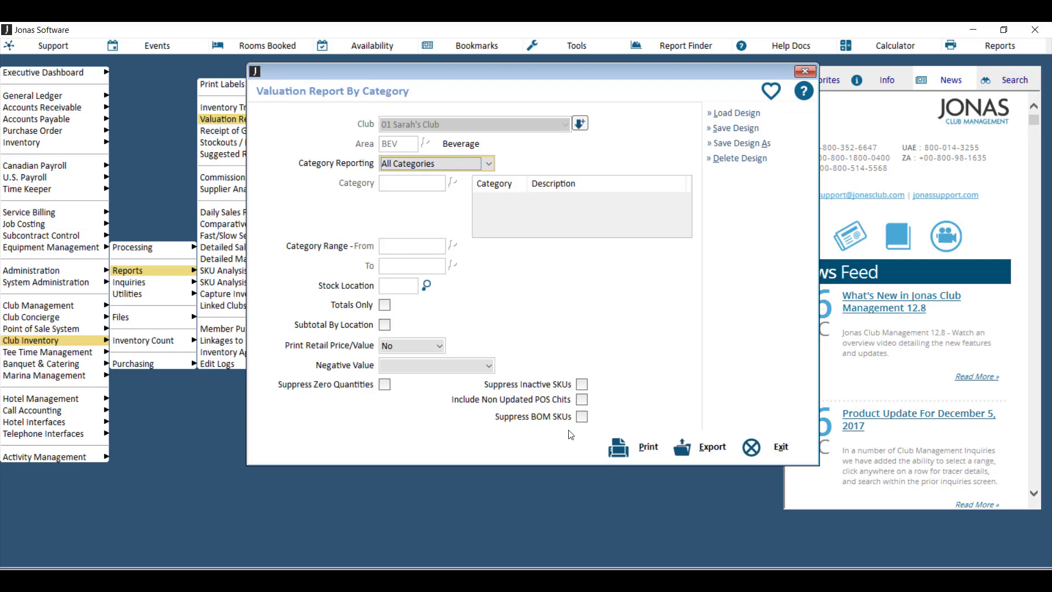
Run the Valuation Report By Category for the Beverage area with BOM SKUs suppressed and view the output on screen
click(547, 424)
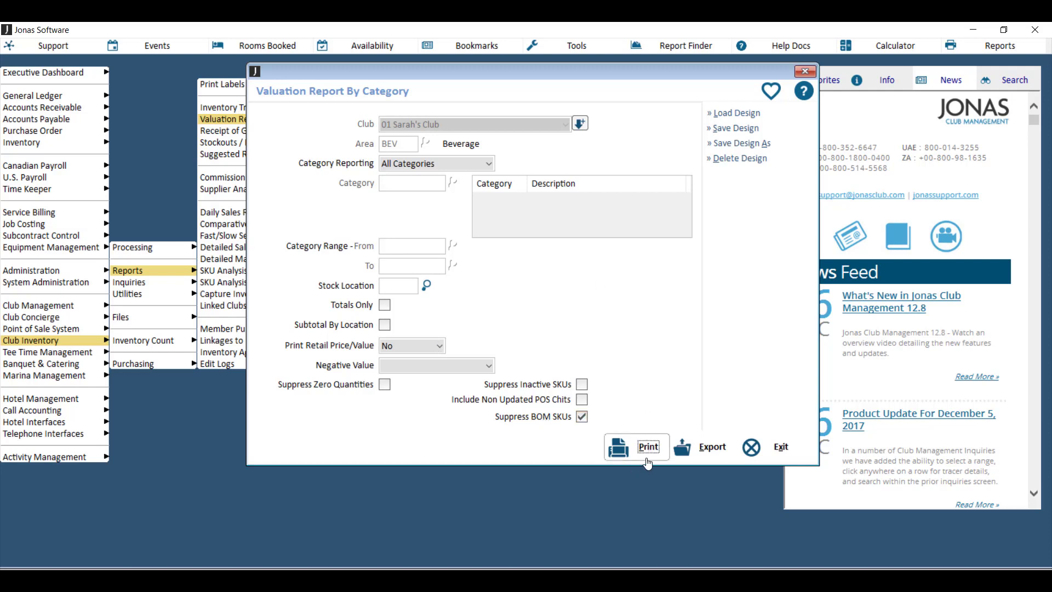
click(617, 449)
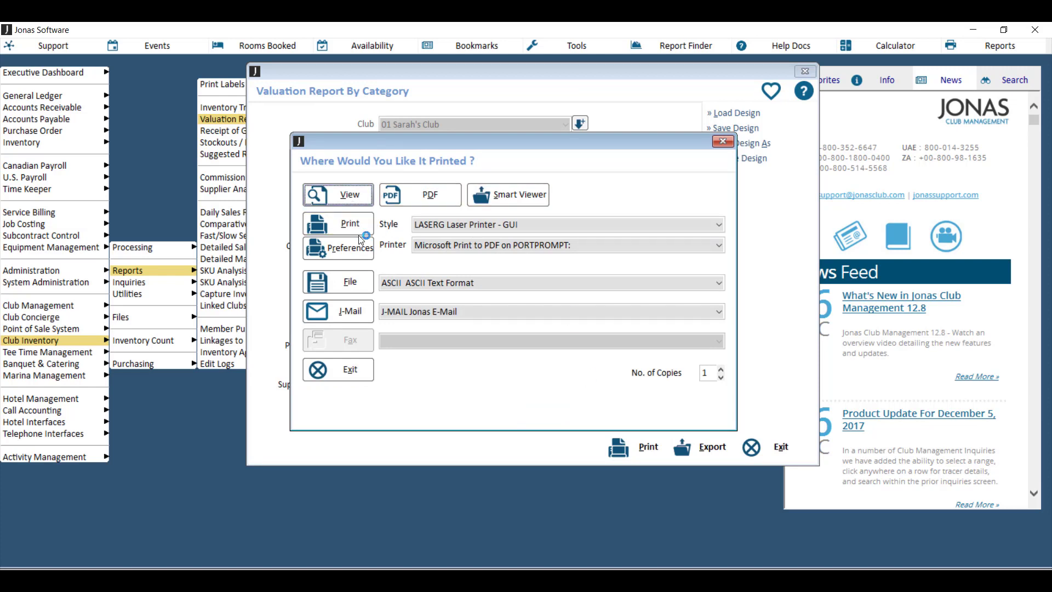
click(343, 199)
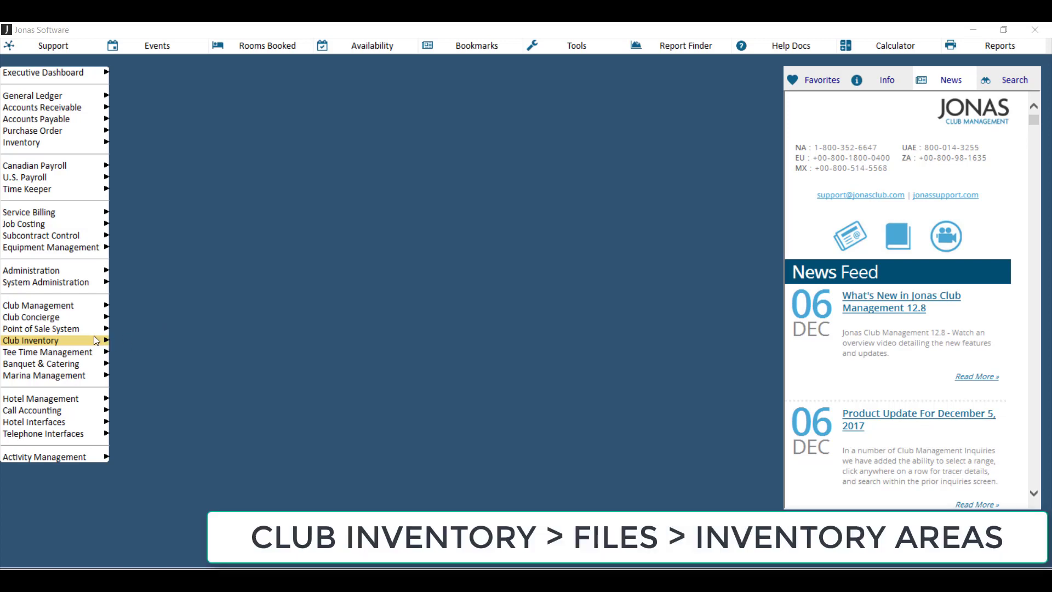
Check the costing method in the club inventory area setup for BEV (Beverage), and close the setup
mouse_move(94, 335)
mouse_move(174, 317)
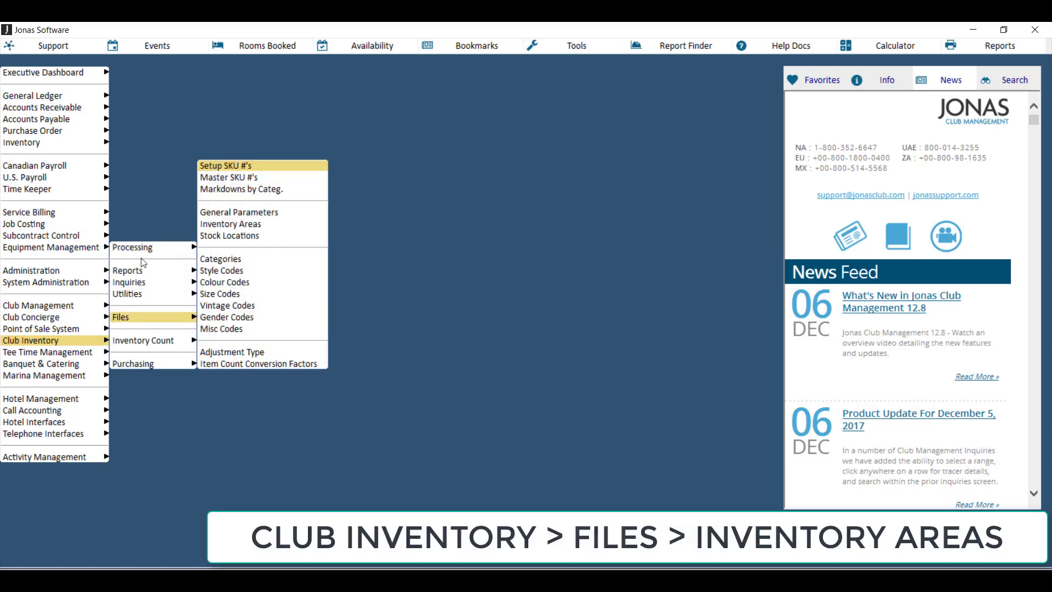
click(271, 226)
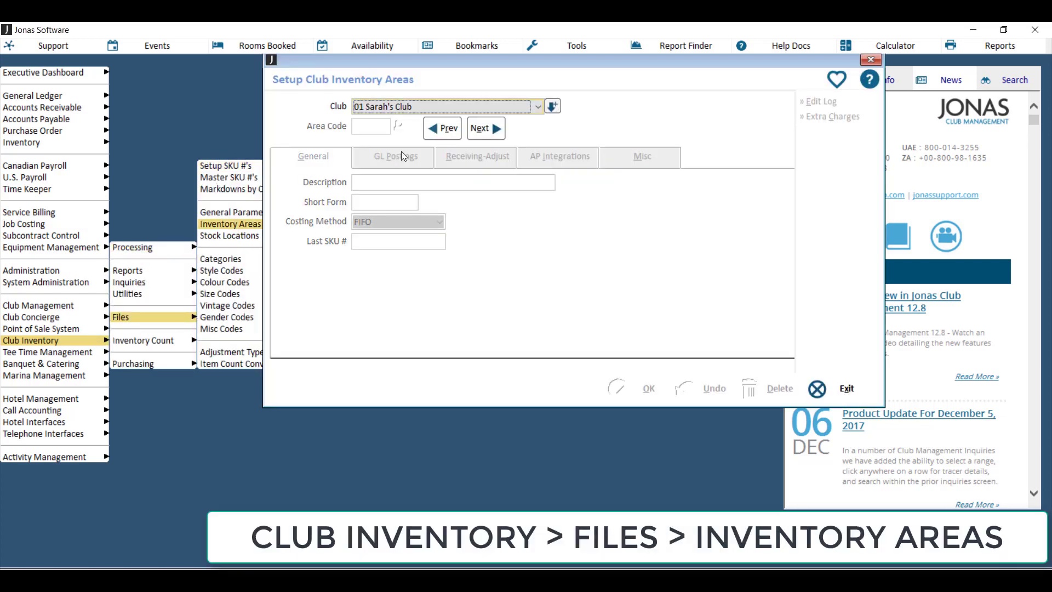
click(558, 106)
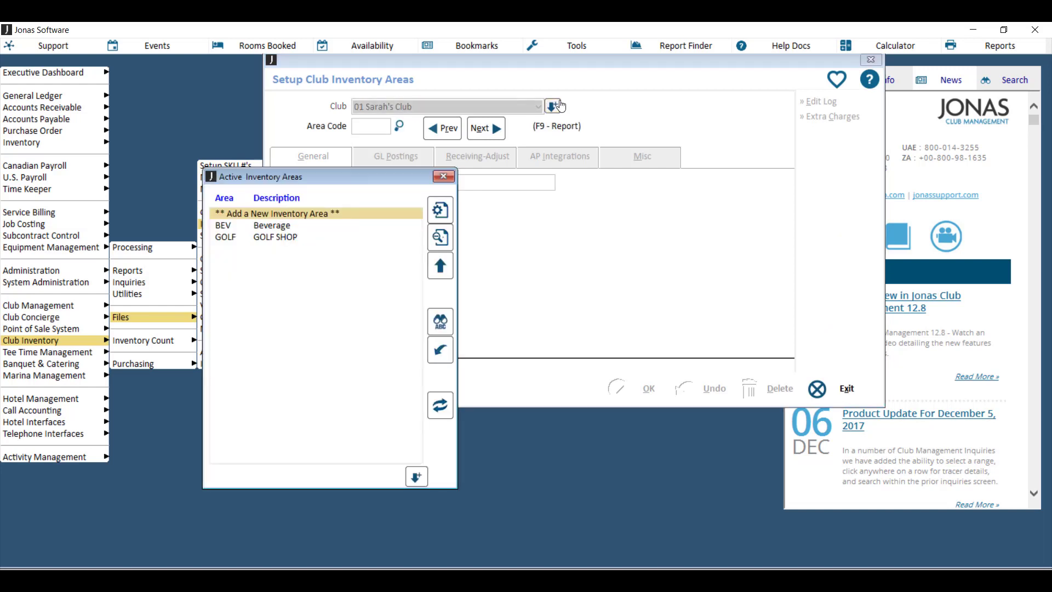
double_click(299, 226)
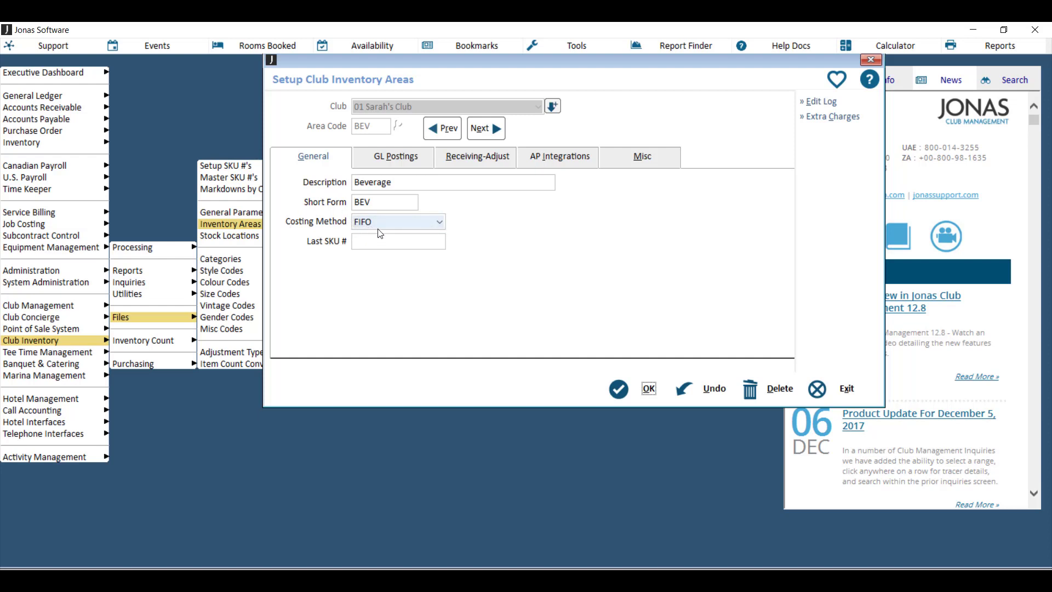
click(625, 400)
key(Escape)
key(Escape)
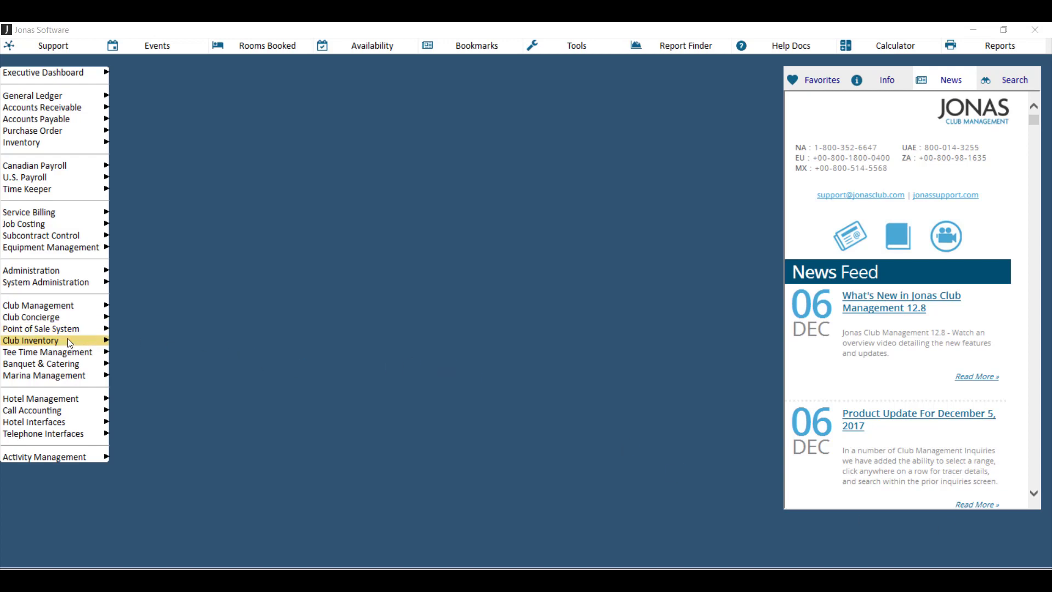
Review the expense G/L account of the WRITEOFF inventory adjustment type, and close the adjustment type setup
mouse_move(68, 337)
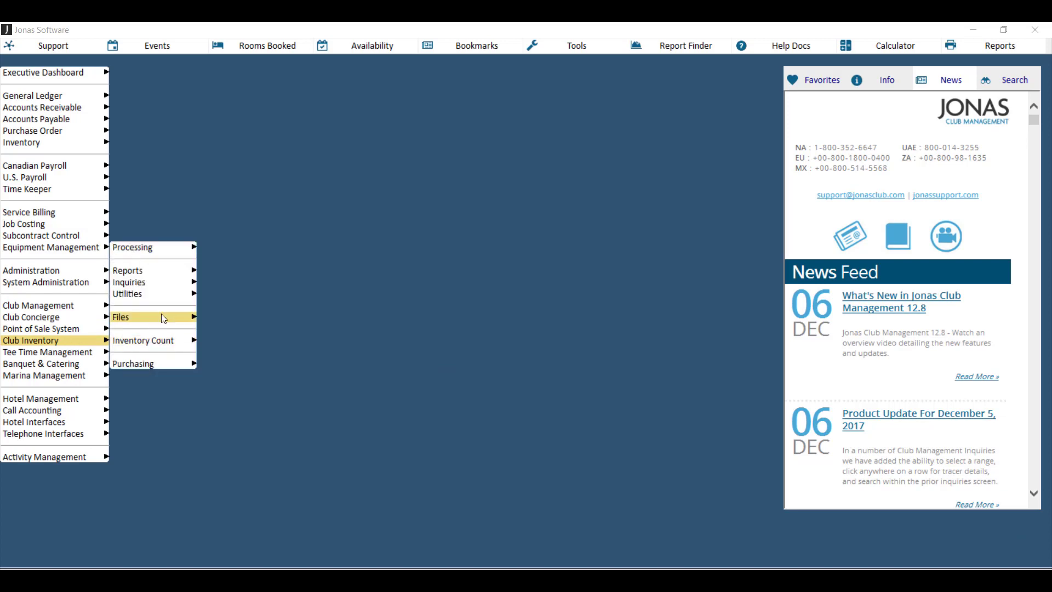
mouse_move(161, 313)
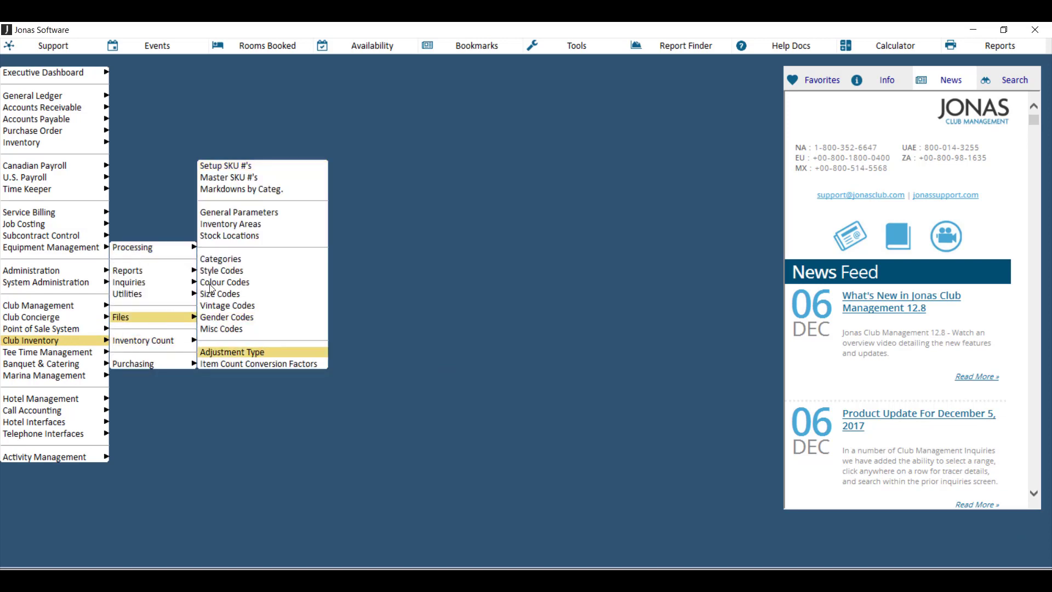
key(Return)
click(585, 144)
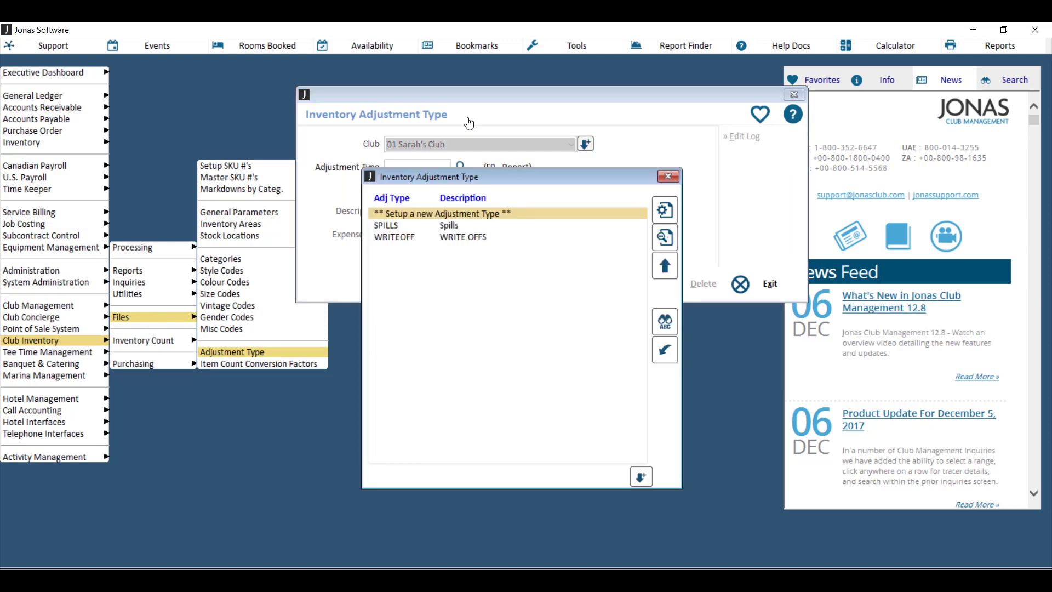
double_click(392, 240)
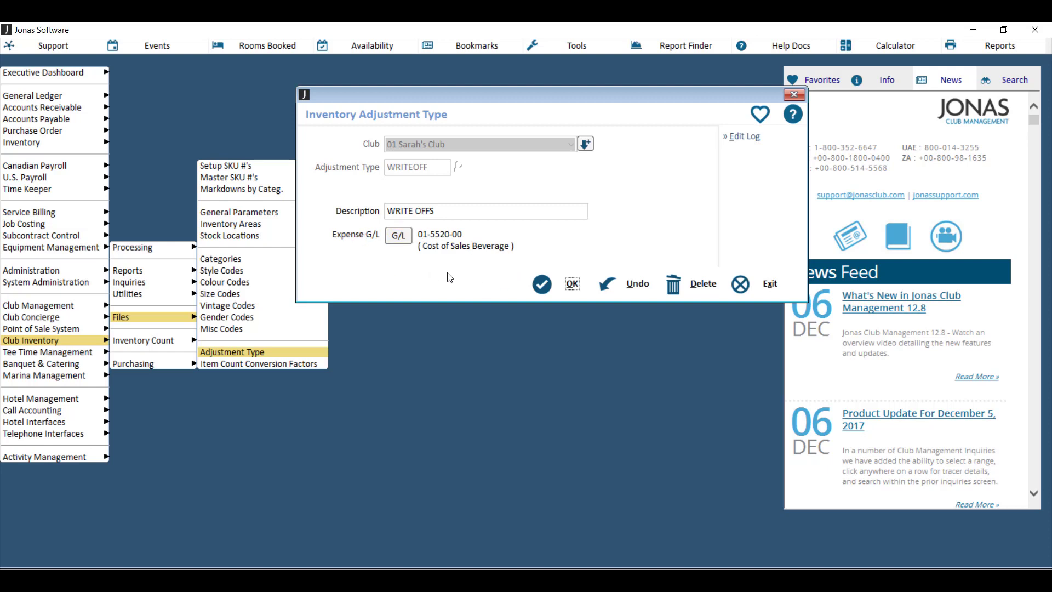
click(541, 284)
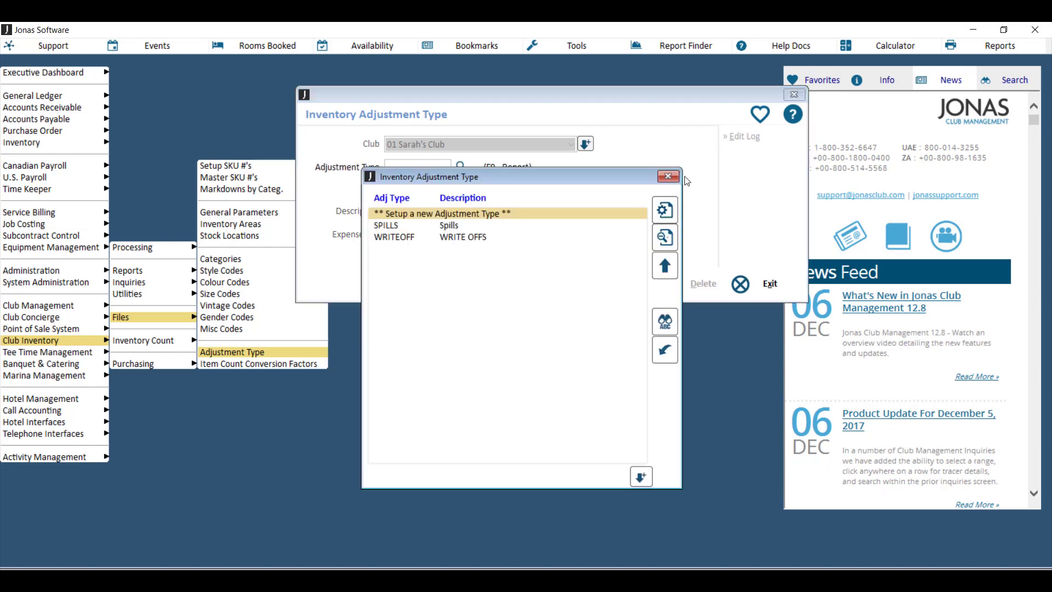
click(668, 176)
click(740, 283)
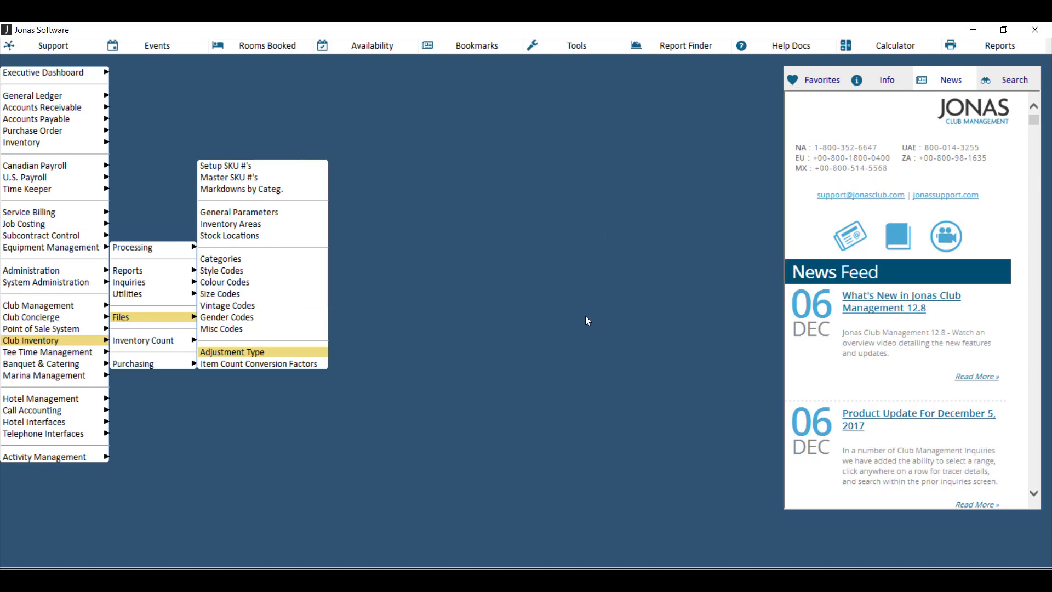
Start an inventory receipt adjustment for the BEV area dated Jan 21, 2018
click(173, 318)
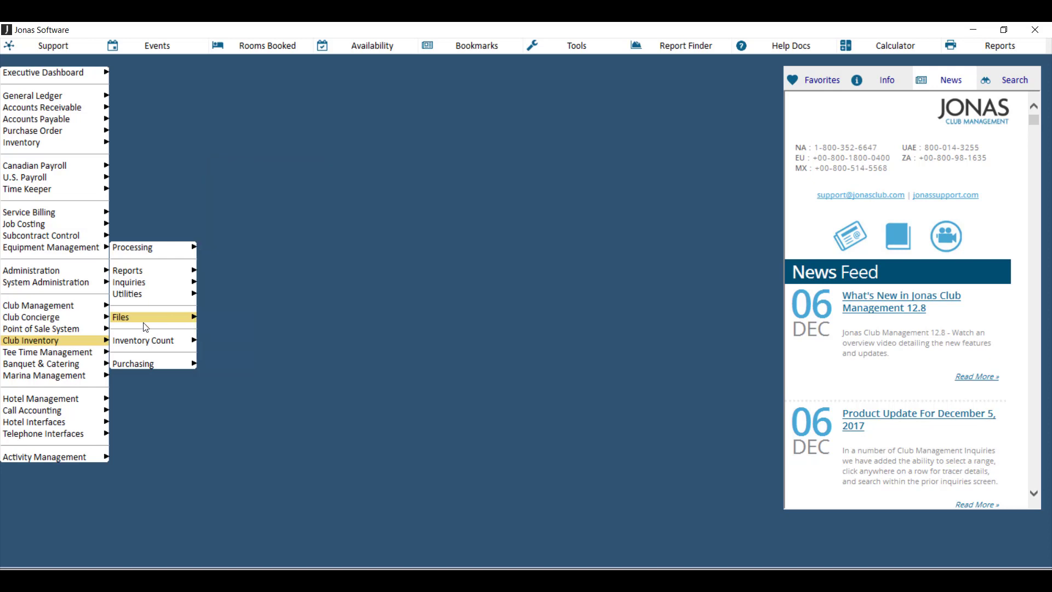
click(158, 246)
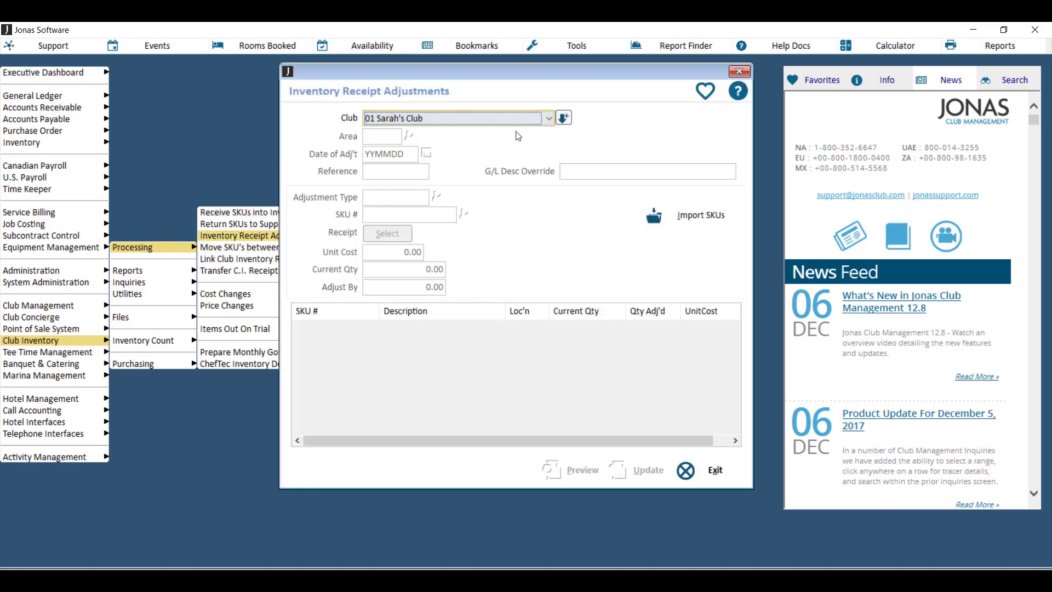
click(410, 136)
double_click(287, 213)
key(Return)
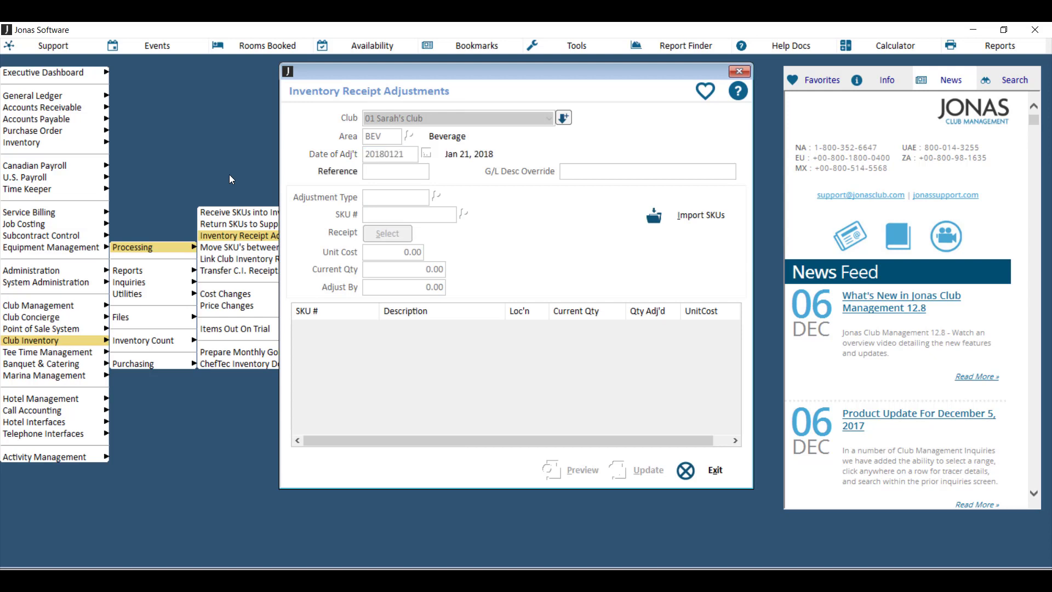
Enter CLEANUP as the adjustment reference and CLEAN UP FOR INCORRECT QOH as the G/L description override
text(CLEANUP)
key(Return)
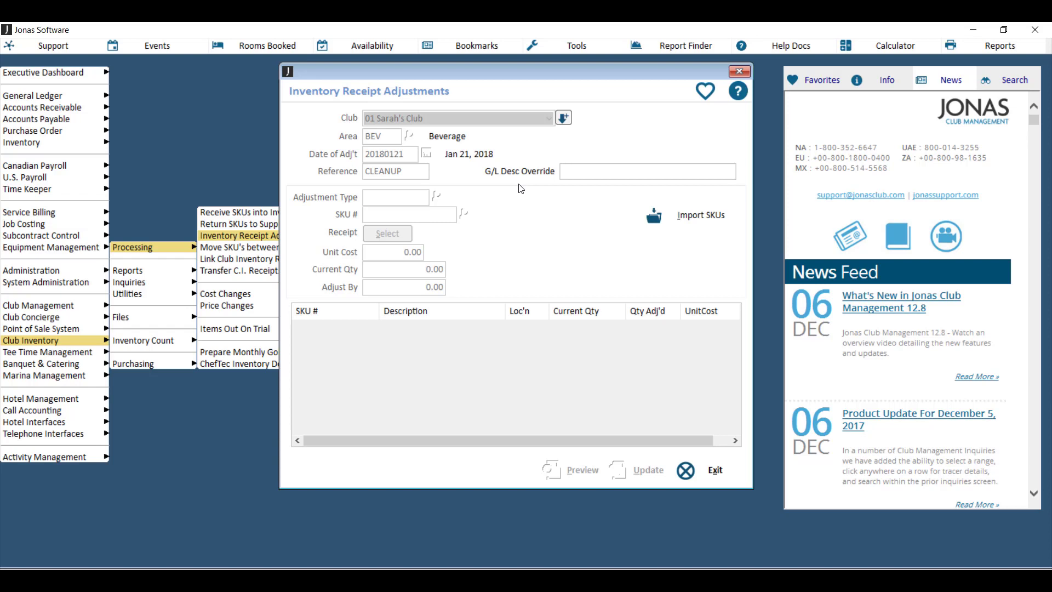
text(CLEAN UP FOR INCORRECT QOH)
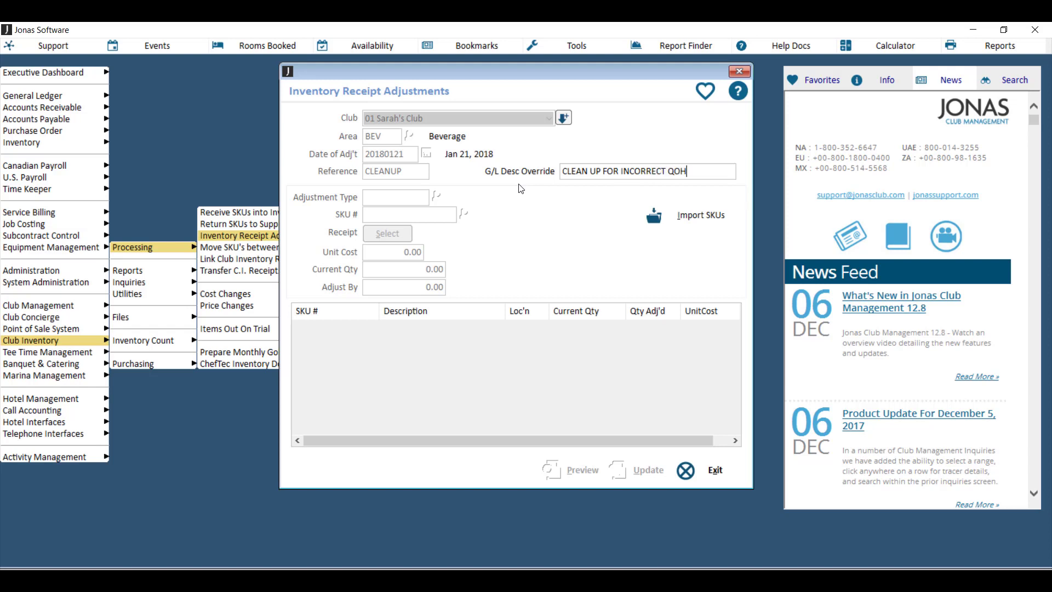
key(Tab)
Choose the WRITEOFF adjustment type and SKU KEG001 (Guinness) for the receipt adjustment
click(437, 197)
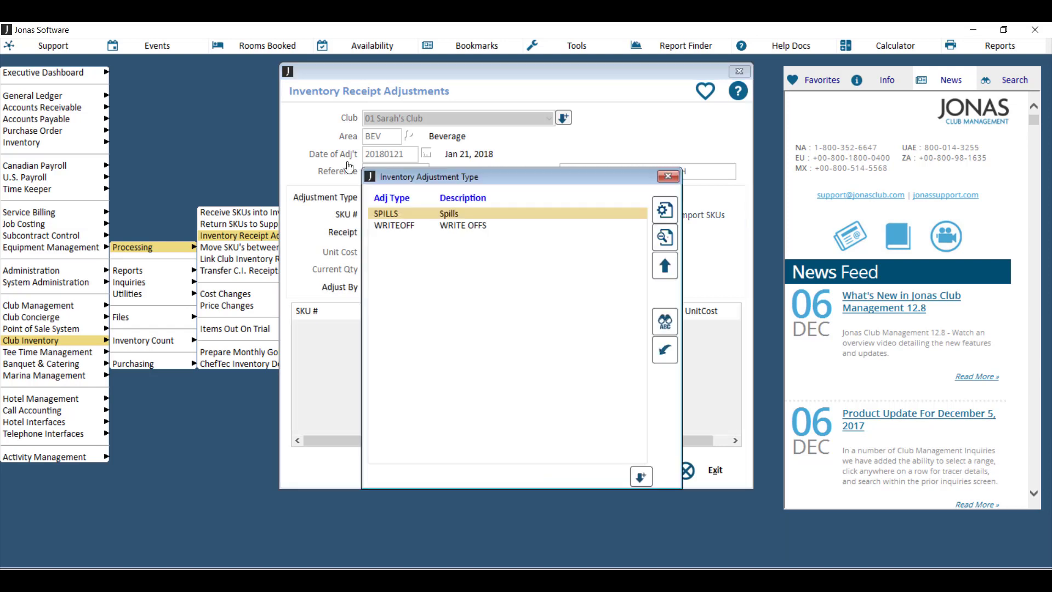
click(423, 225)
key(Return)
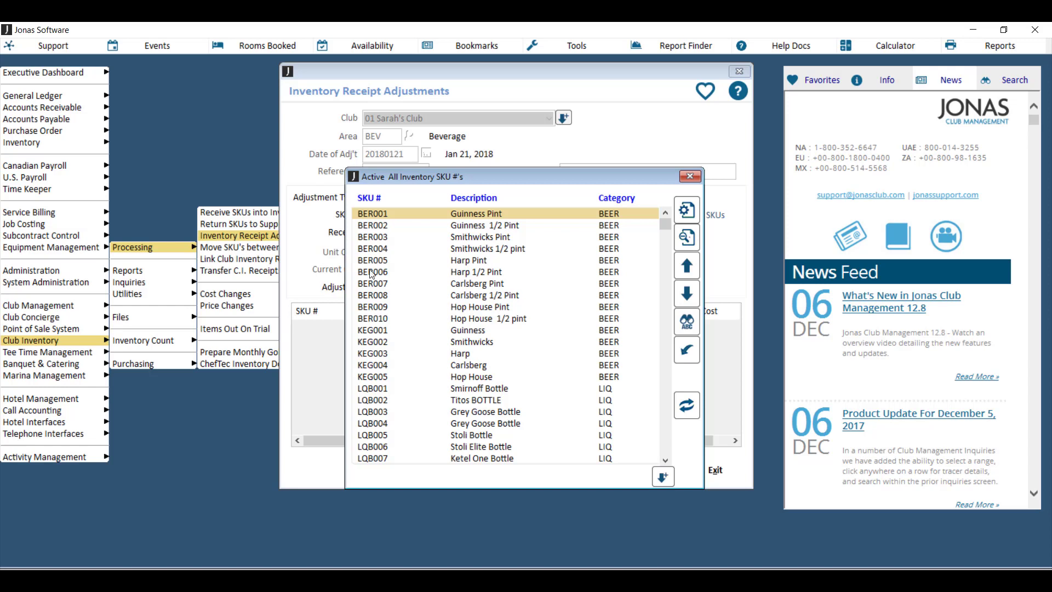
double_click(461, 331)
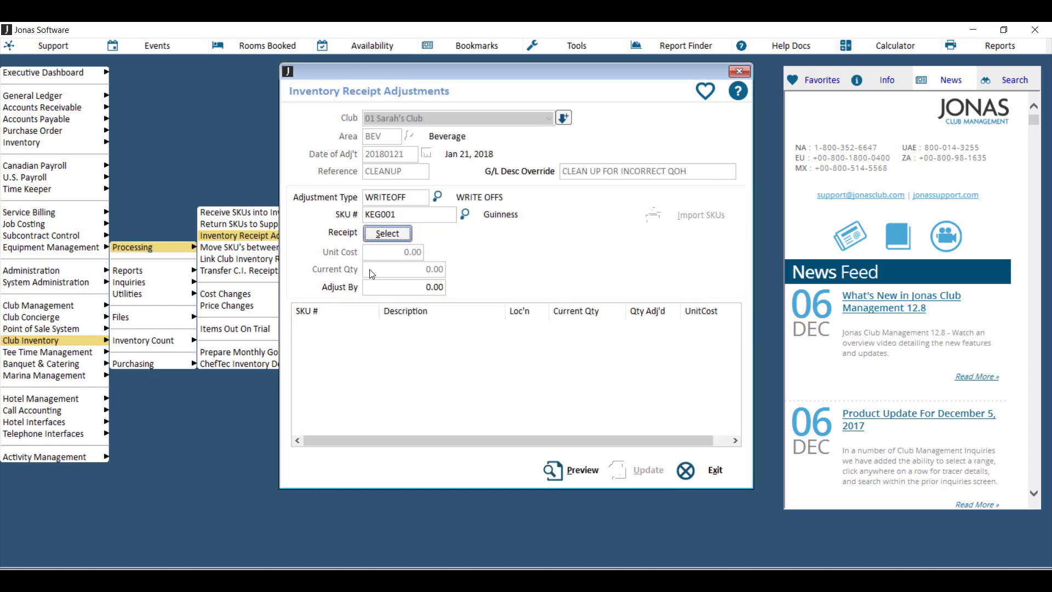
Select the Jan 12, 2018 receipt for KEG001 and adjust its quantity by -4
click(393, 234)
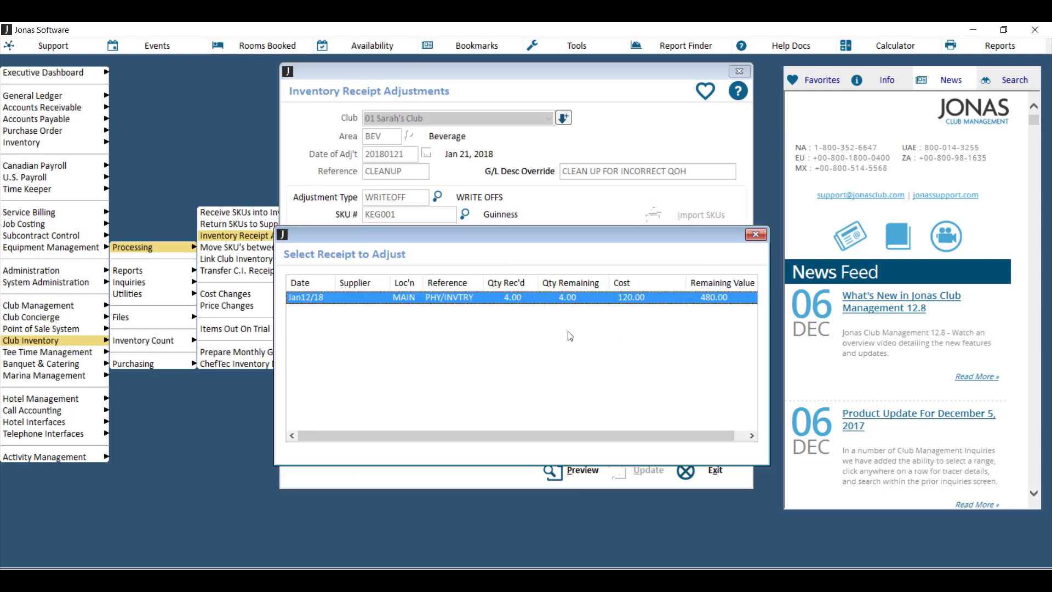
double_click(563, 298)
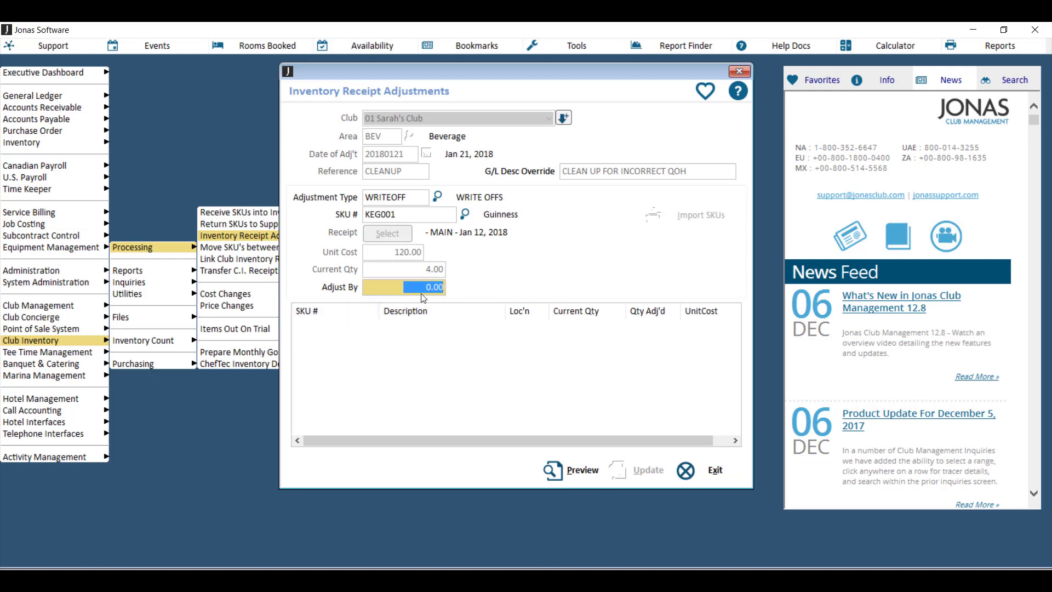
text(-4)
key(Return)
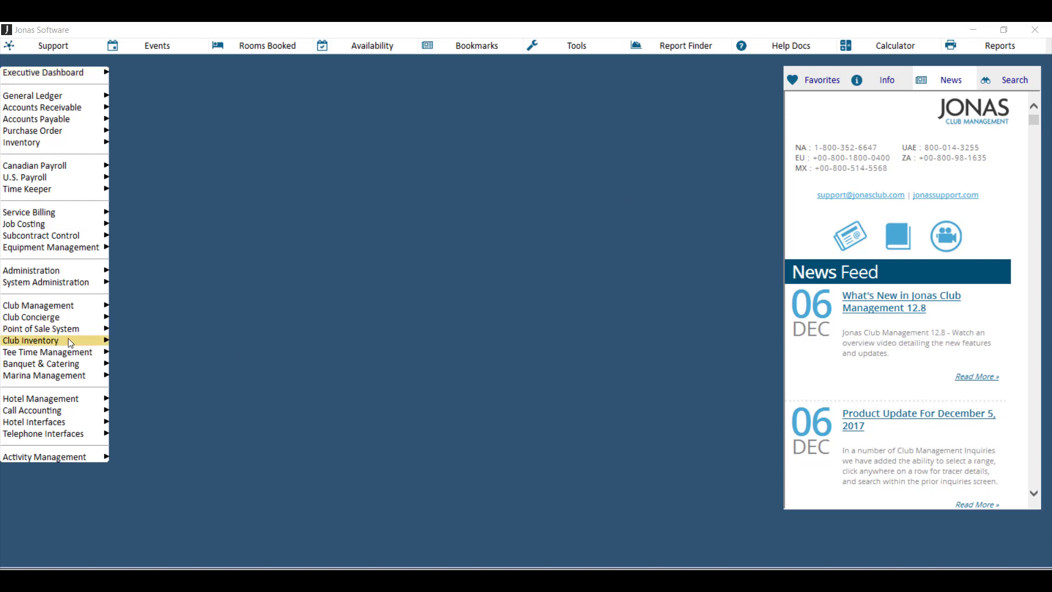
Run an inventory snapshot for the BEV area and MAIN stock location with Start Counts at Zero enabled
mouse_move(68, 337)
mouse_move(162, 343)
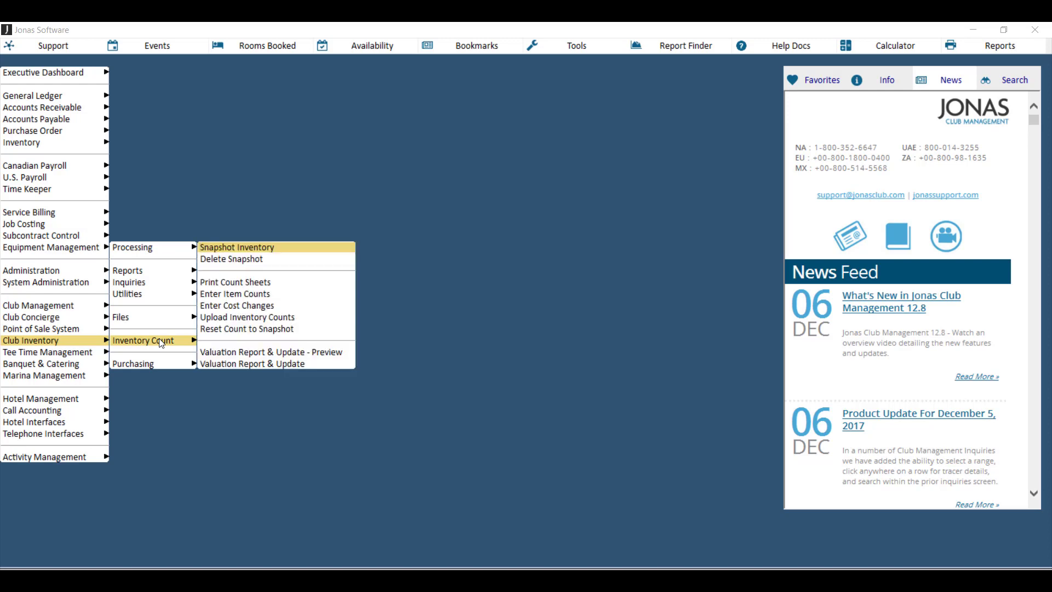
click(267, 249)
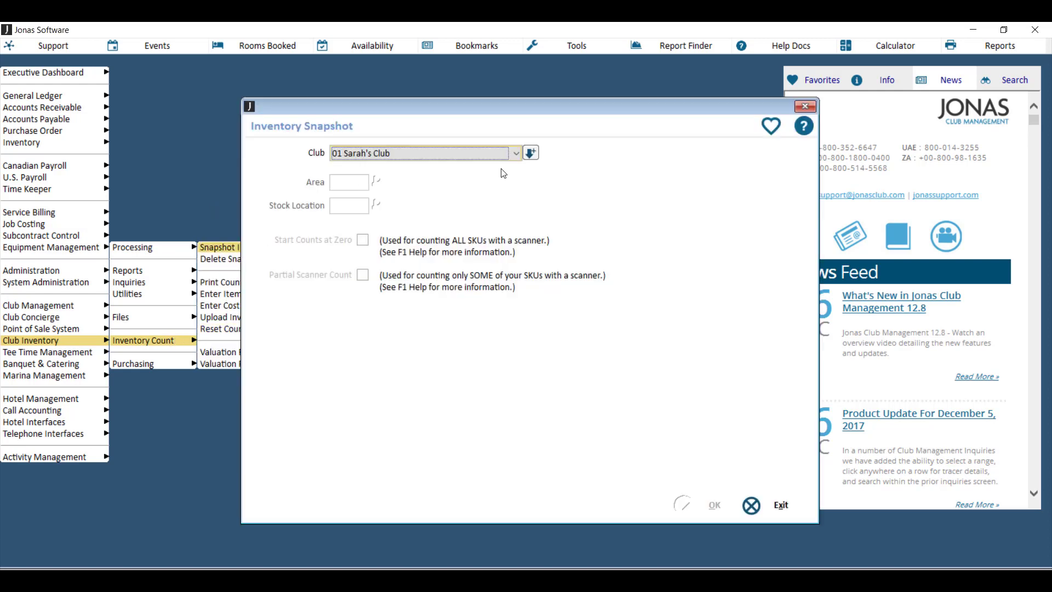
click(530, 153)
click(536, 441)
double_click(290, 214)
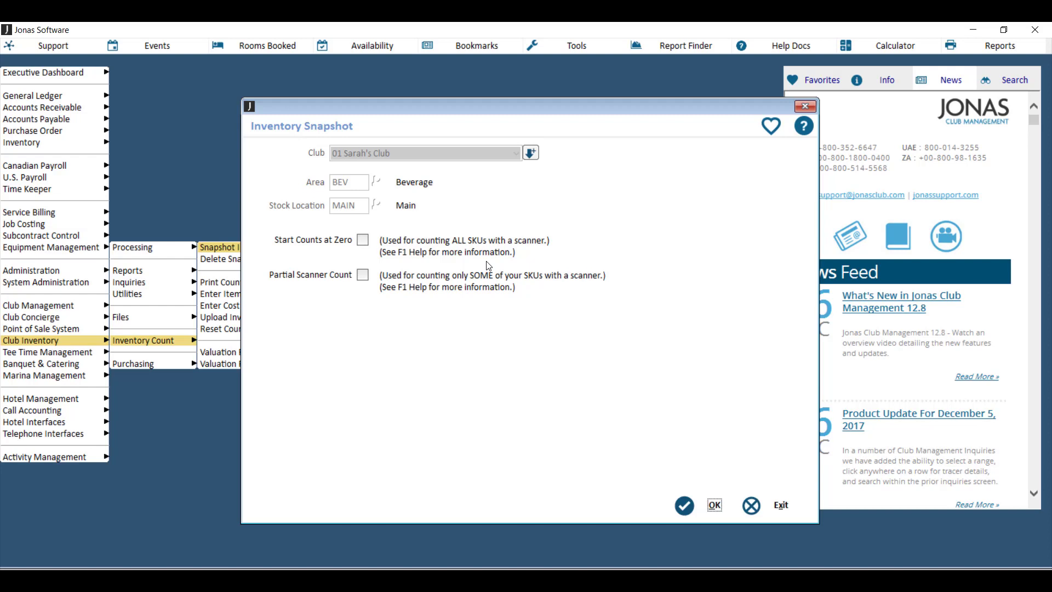
click(362, 240)
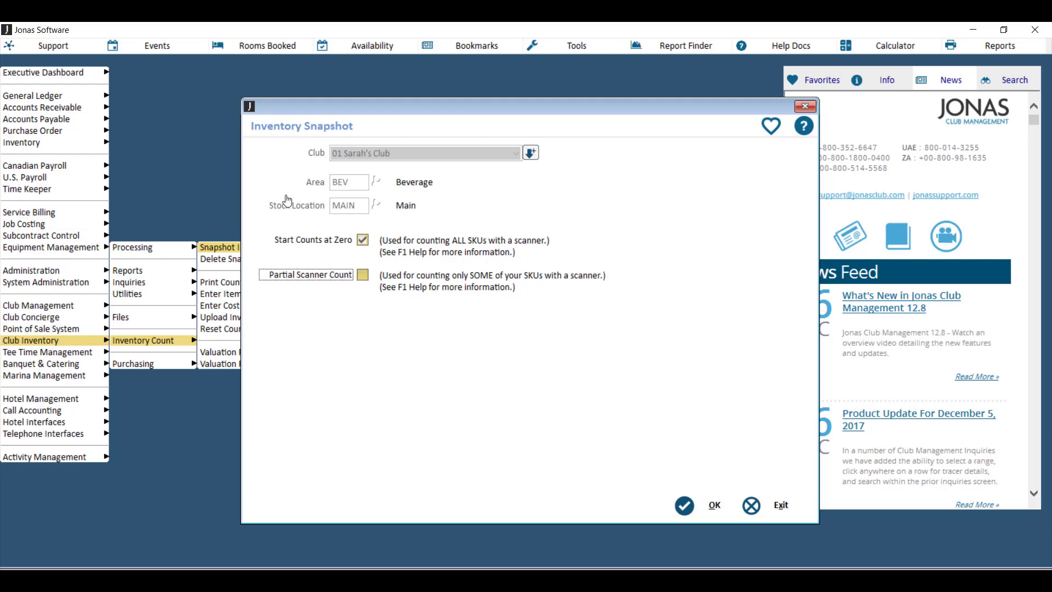
click(684, 504)
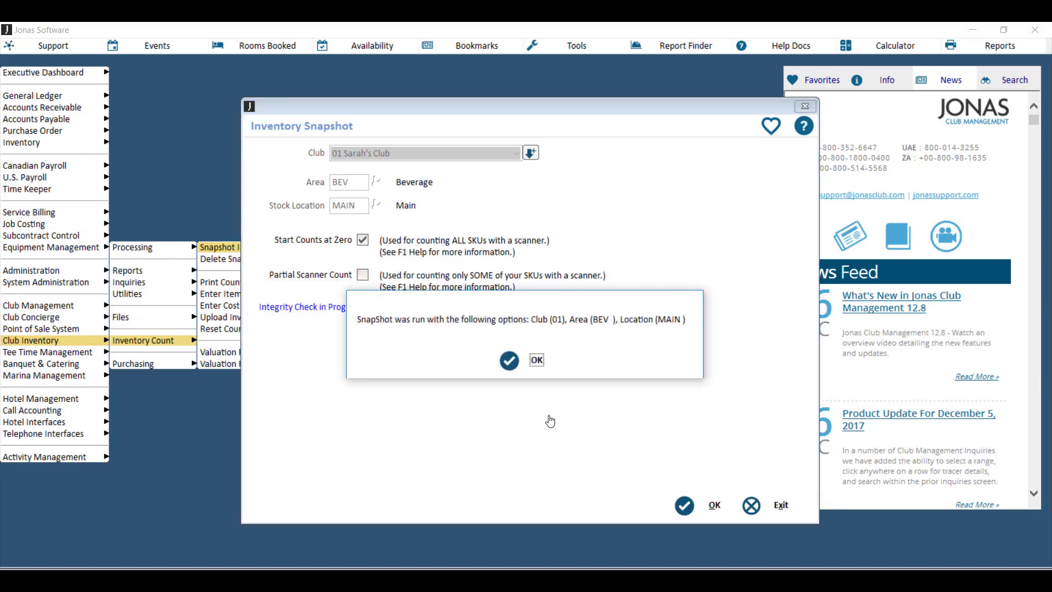
click(520, 357)
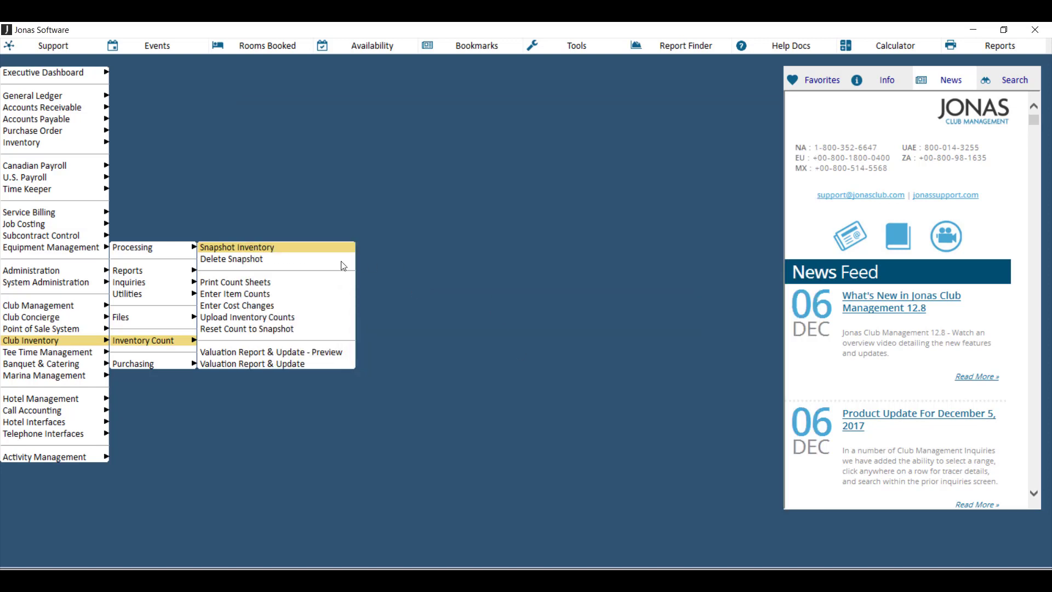
Set up item count entry for the BEV area, selecting by 1-Category at the MAIN location
click(239, 294)
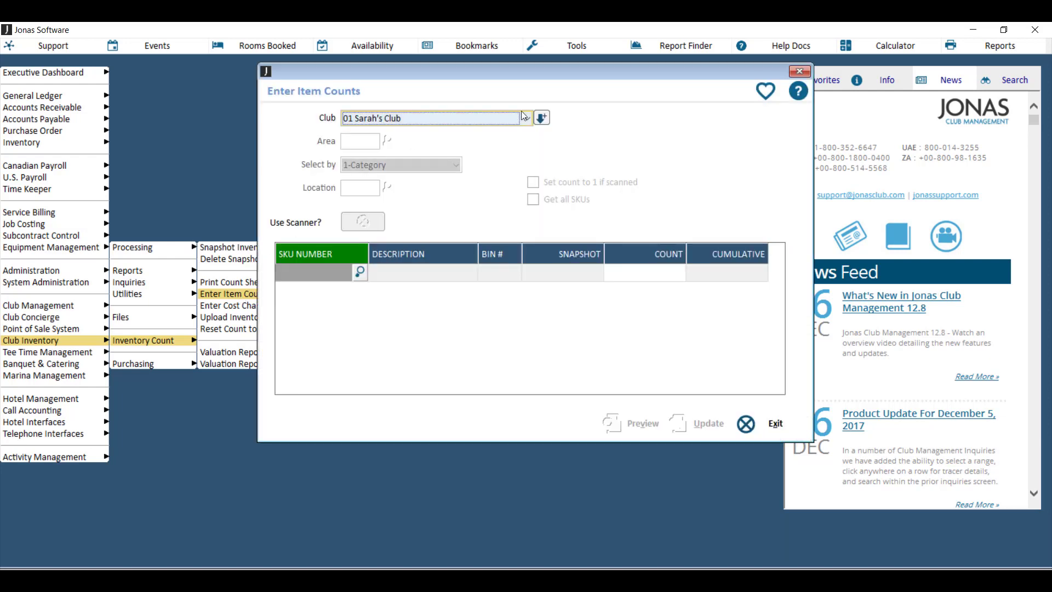
click(543, 119)
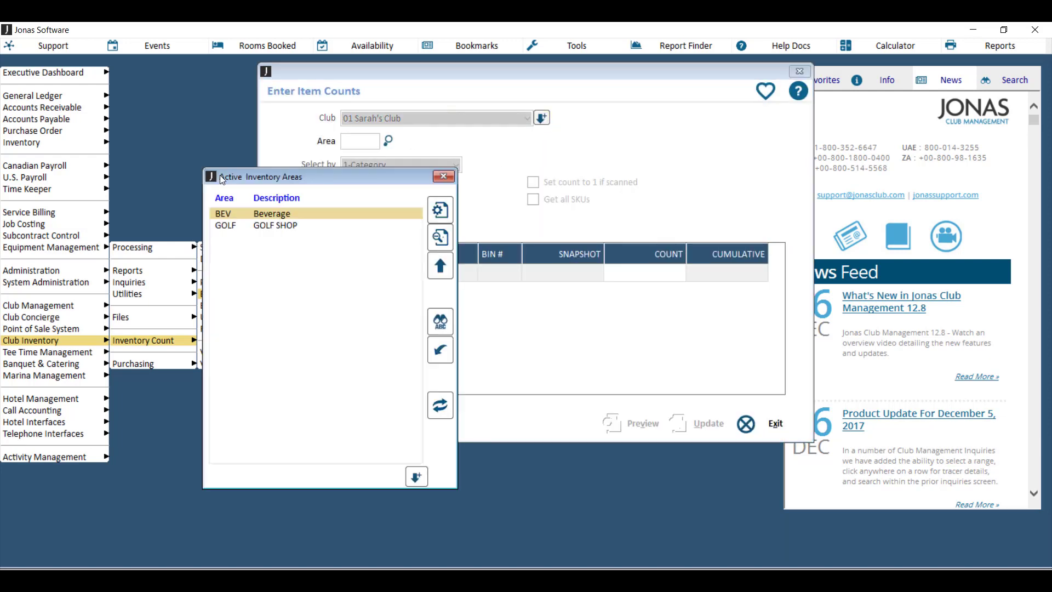
key(Return)
click(404, 166)
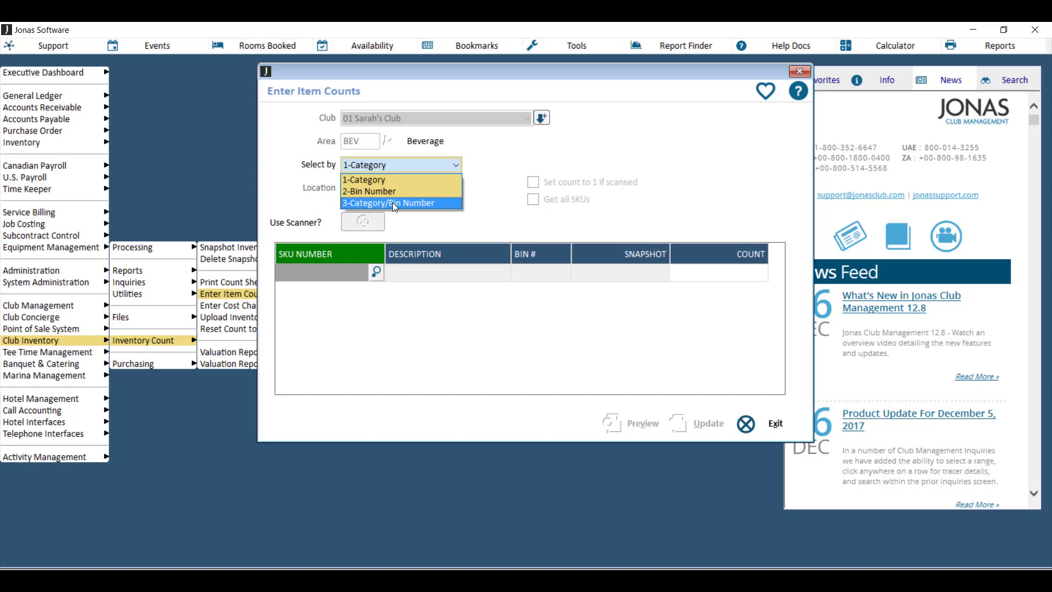
key(Return)
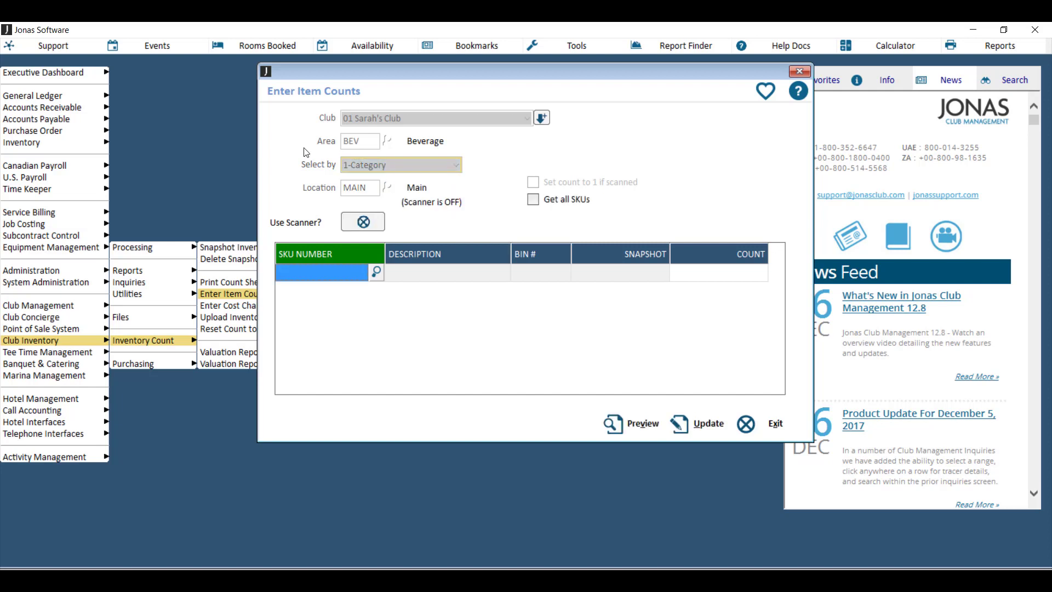
Enable getting all SKUs and add KEG001 (Guinness) to the item counts with a count of 0
click(553, 200)
click(375, 272)
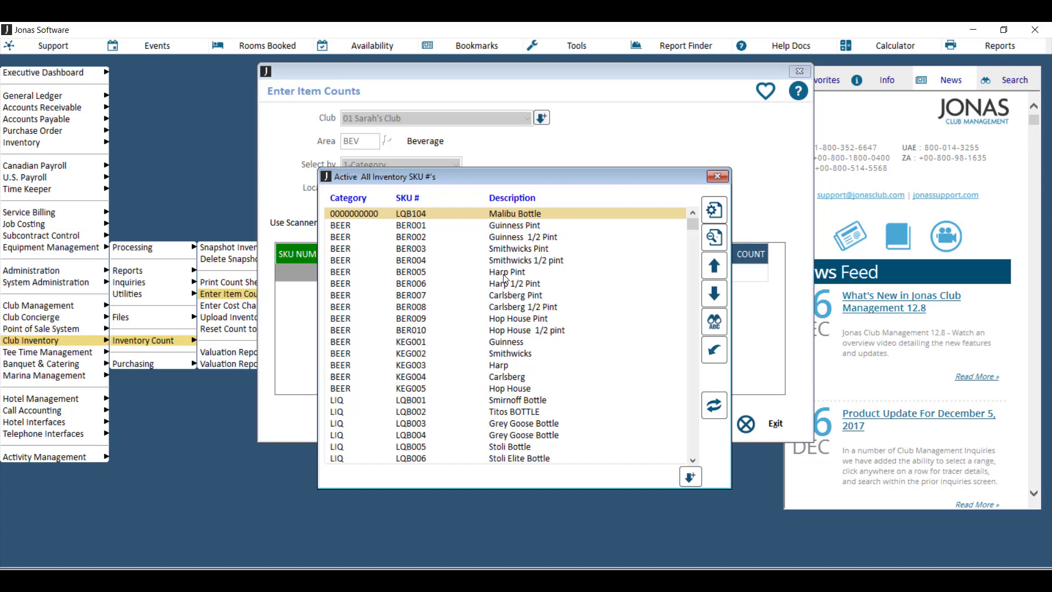
double_click(410, 343)
key(Return)
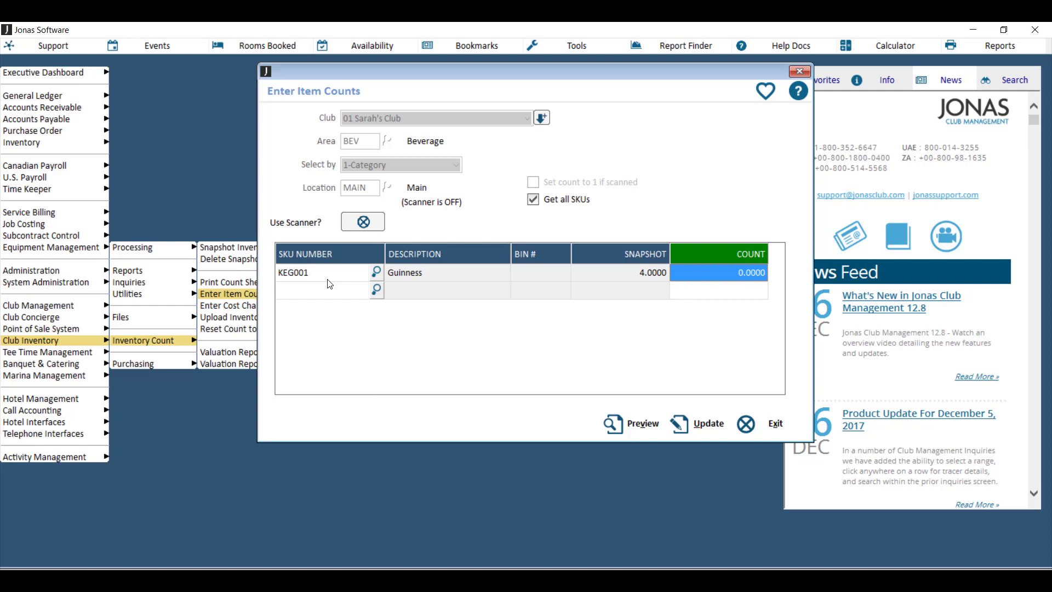
key(Return)
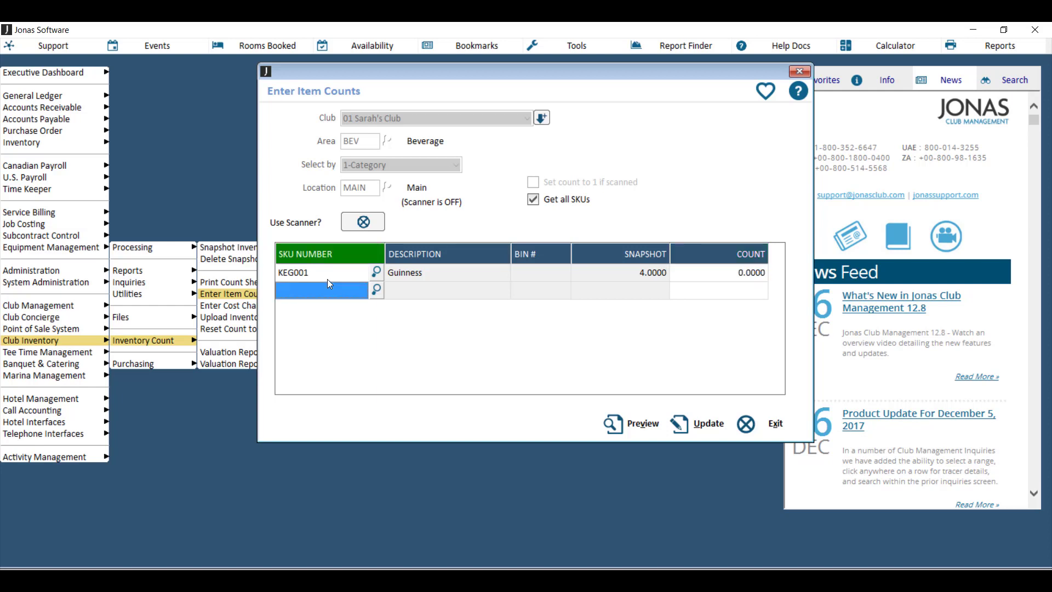
Enter item counts of 5 for KEG002 (Smithwicks) and 10 for KEG003 (Harp)
text(KEG002)
key(Return)
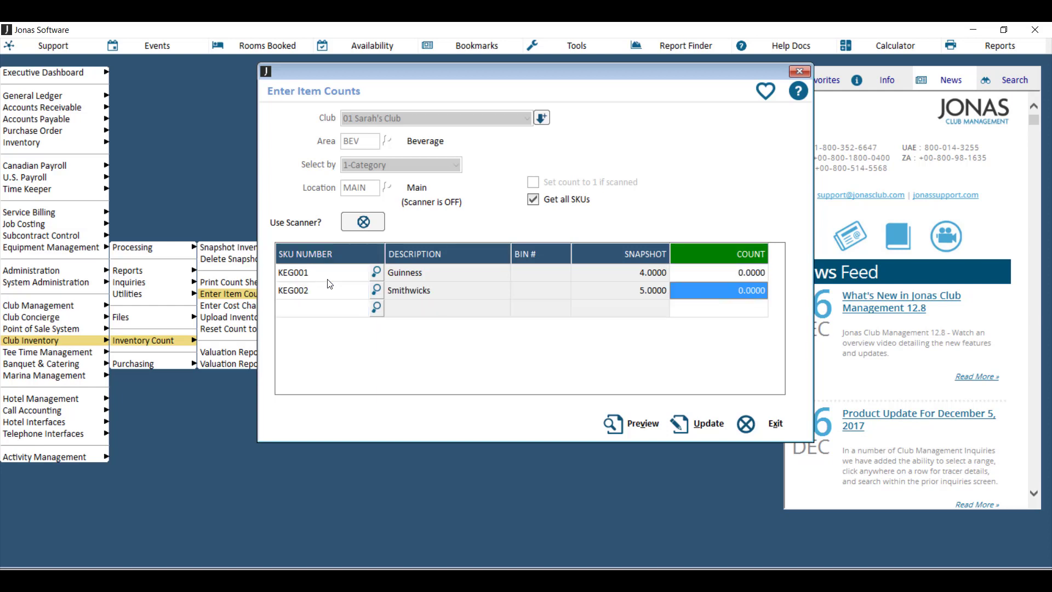
text(5)
key(Return)
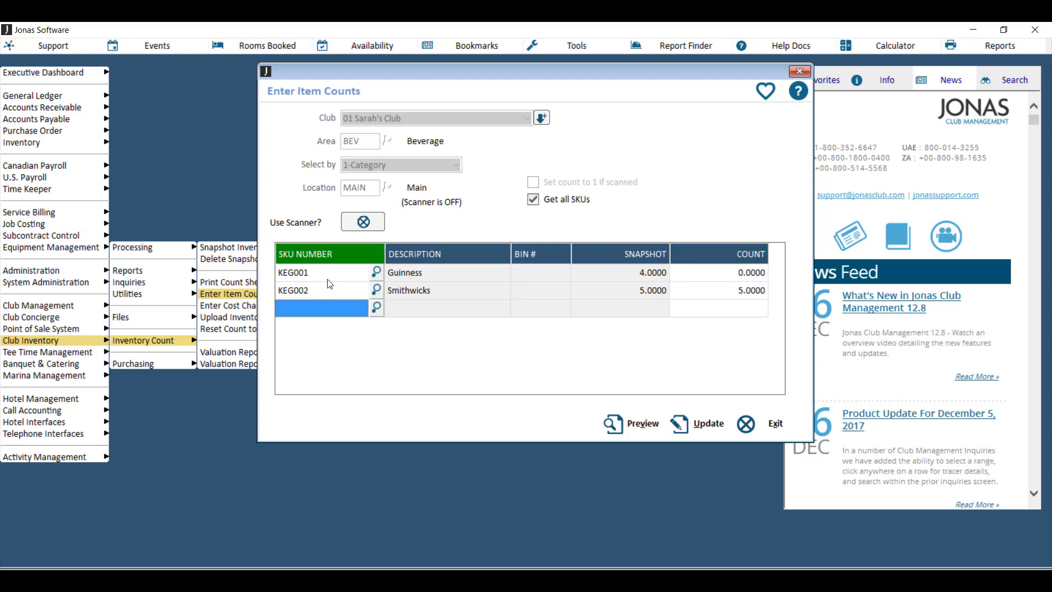
text(KEG003)
key(Return)
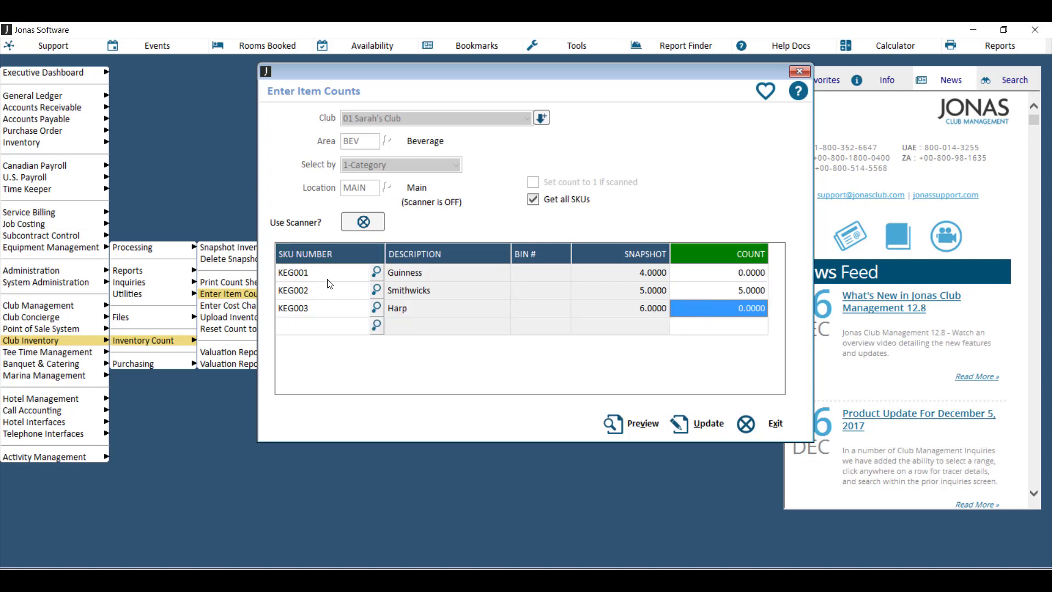
text(10)
key(Return)
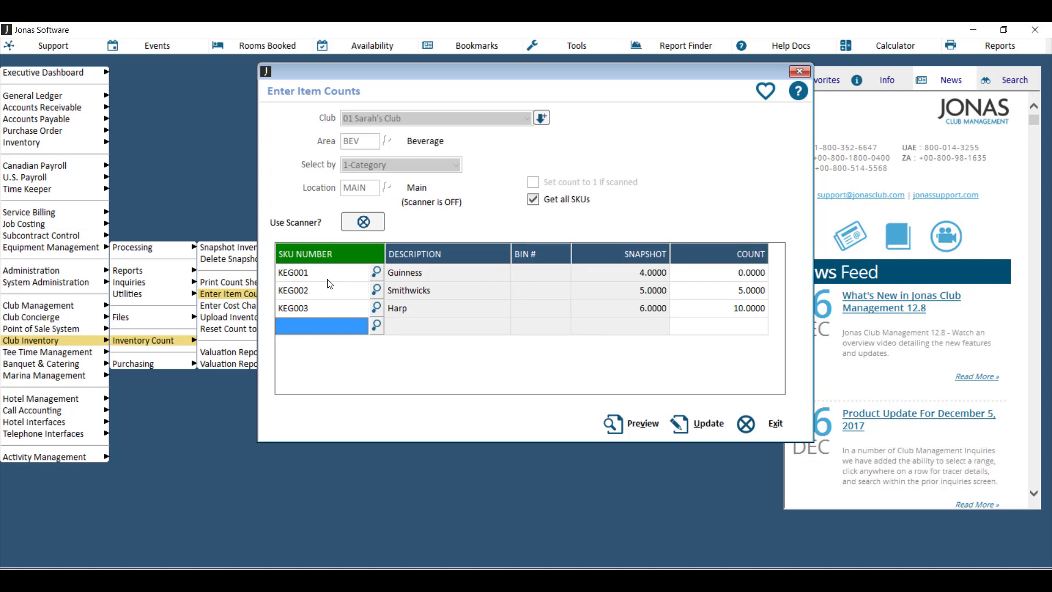
Add KEG004 (Carlsberg) with a count of 6 and KEG005 (Hop House) with a count of 0, and update the item counts
text(KEG004)
key(Return)
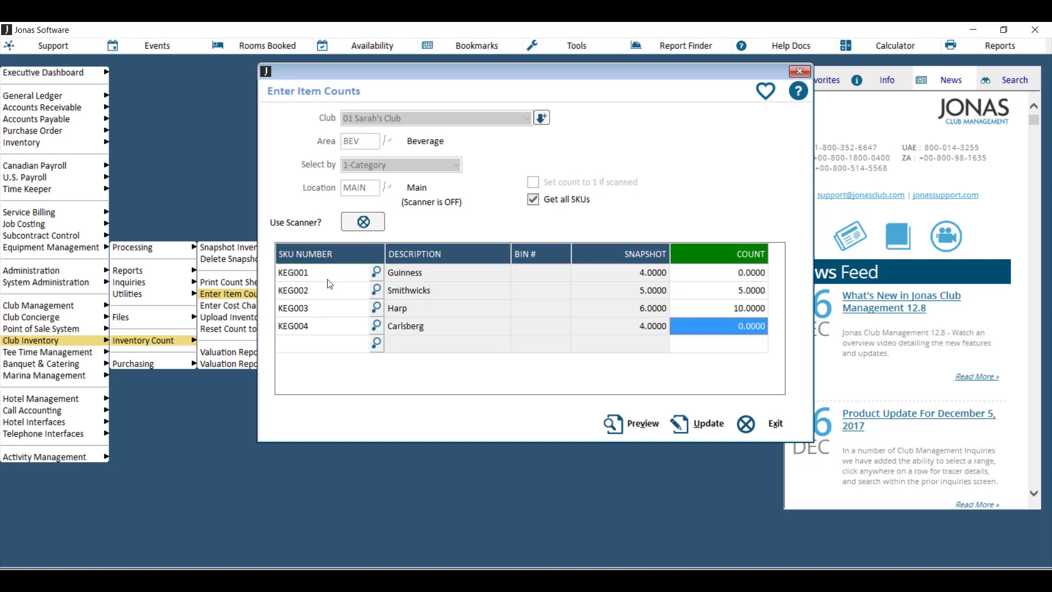
text(6)
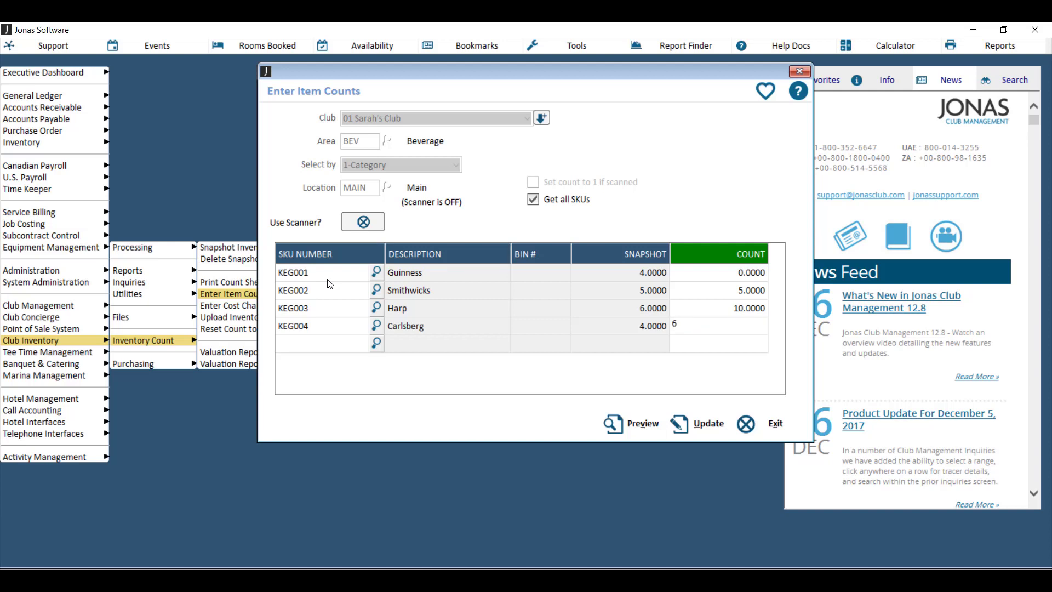
key(Return)
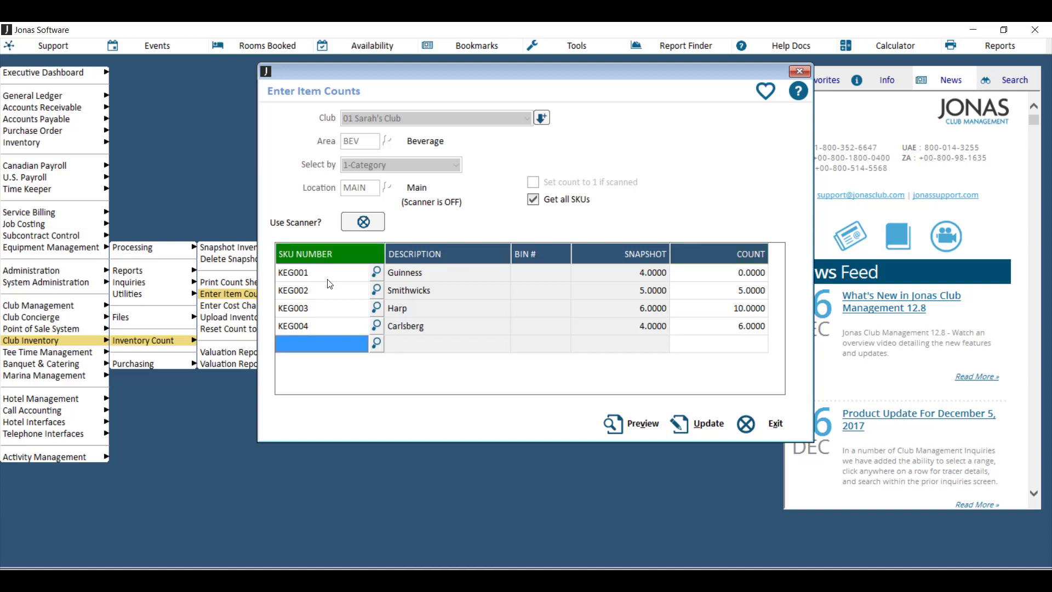
text(KEG005)
key(Return)
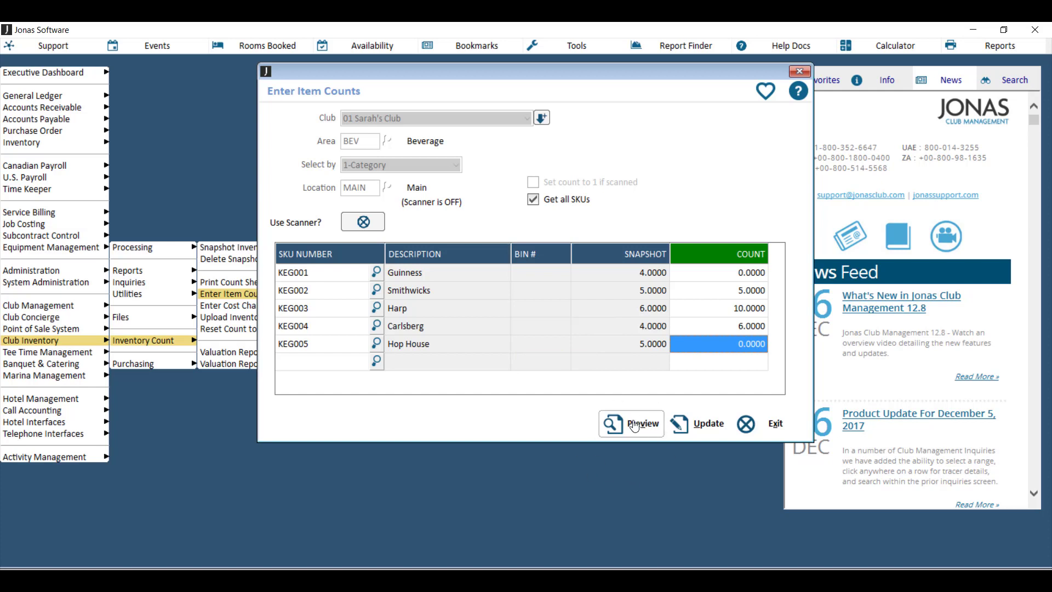
click(708, 423)
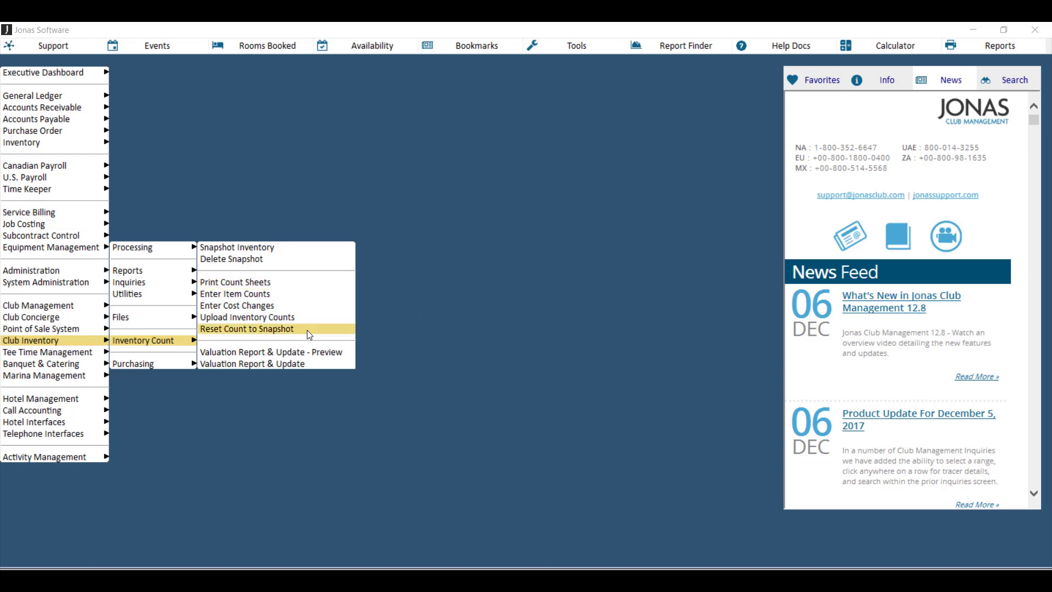
Set up the Valuation Report & Update for the BEV area by 1-Category, all active locations, with the Final - Print Report & Update SKU's option
click(262, 364)
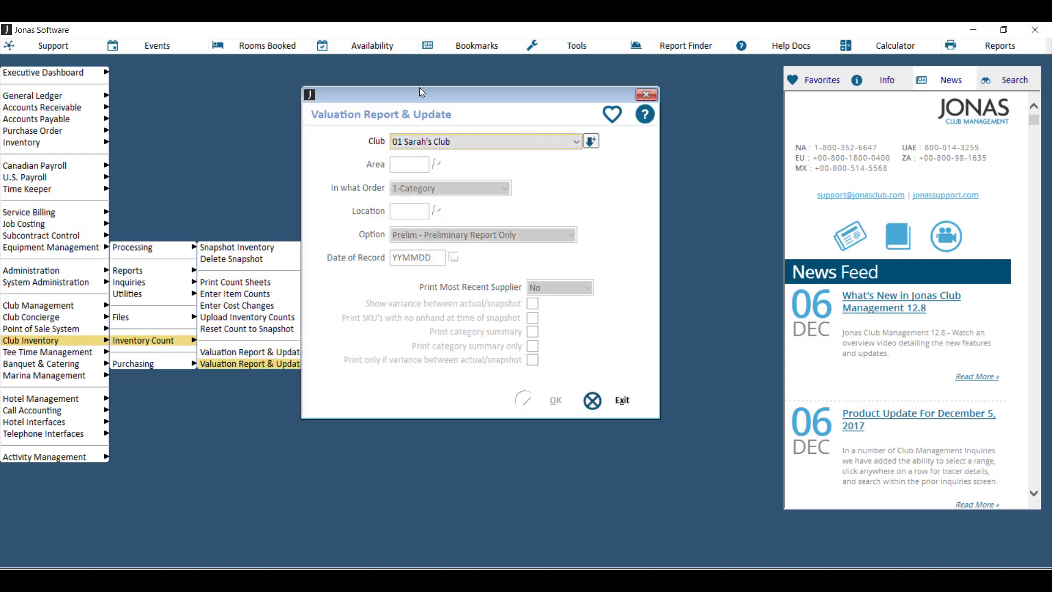
drag(415, 87, 468, 88)
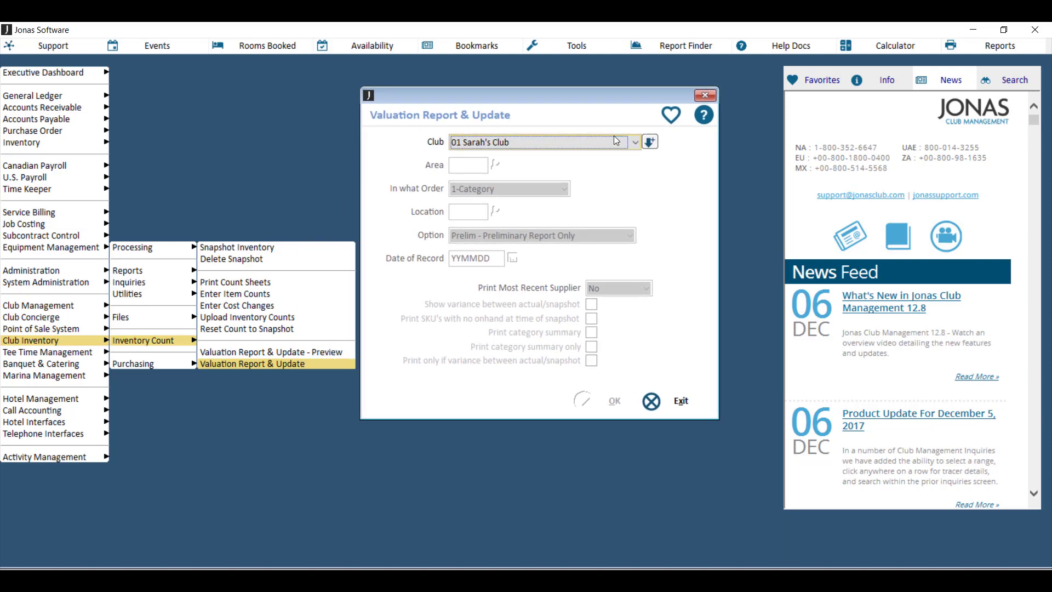
click(649, 142)
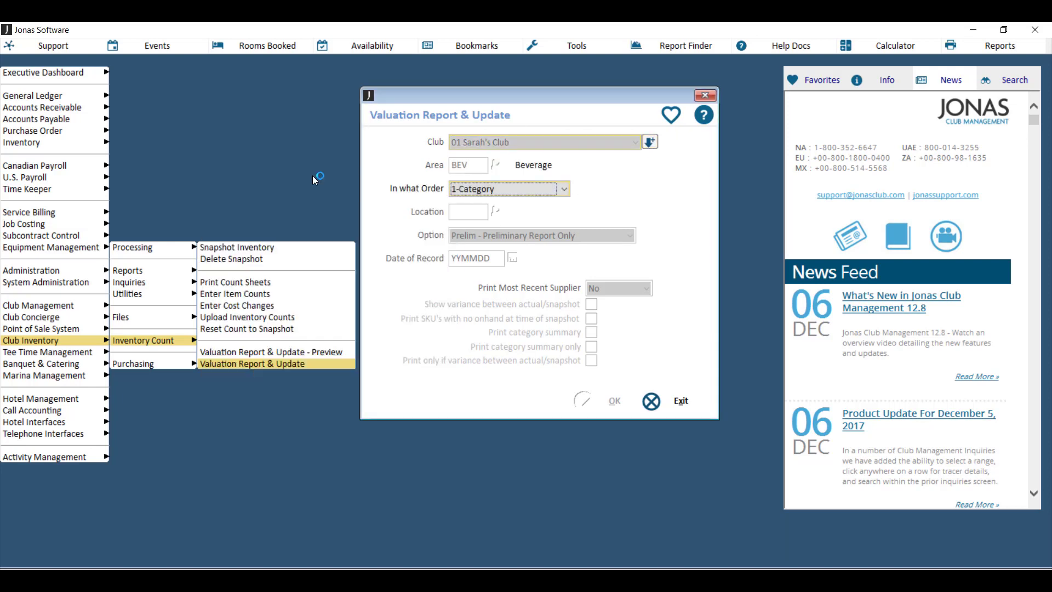
click(526, 186)
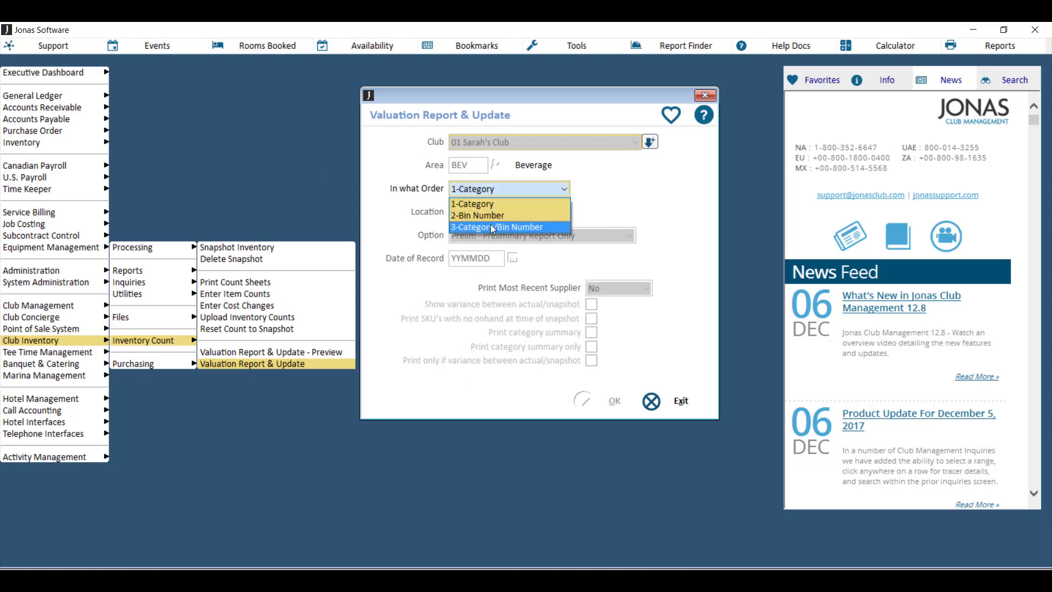
click(477, 205)
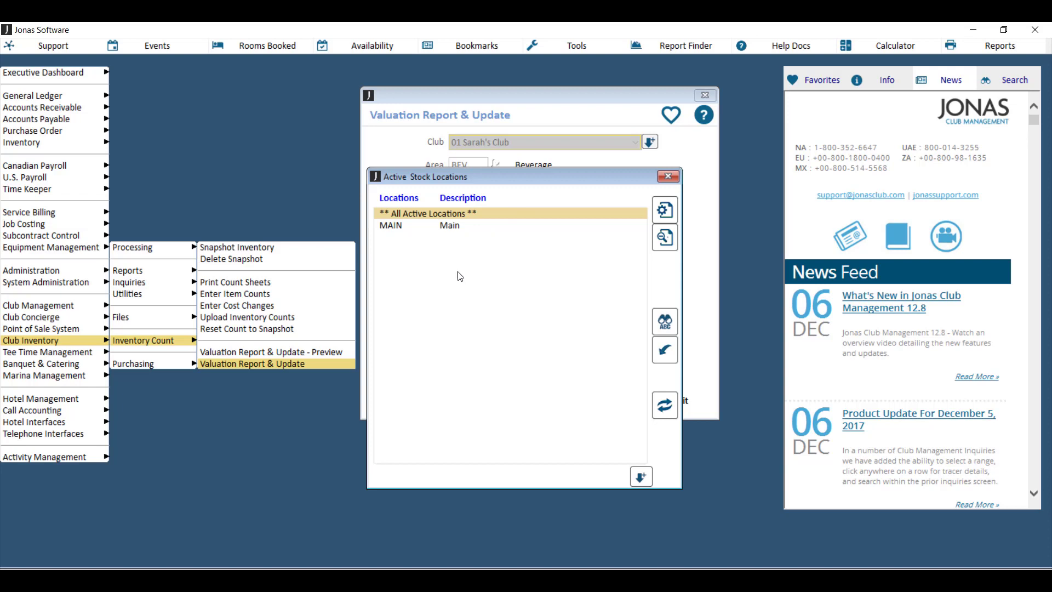
double_click(429, 218)
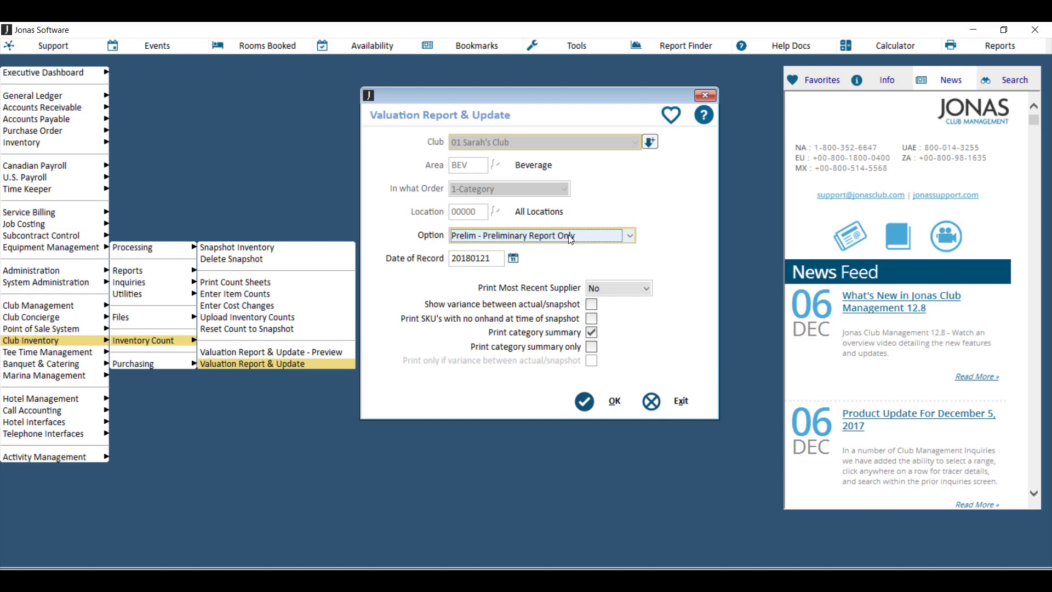
click(570, 239)
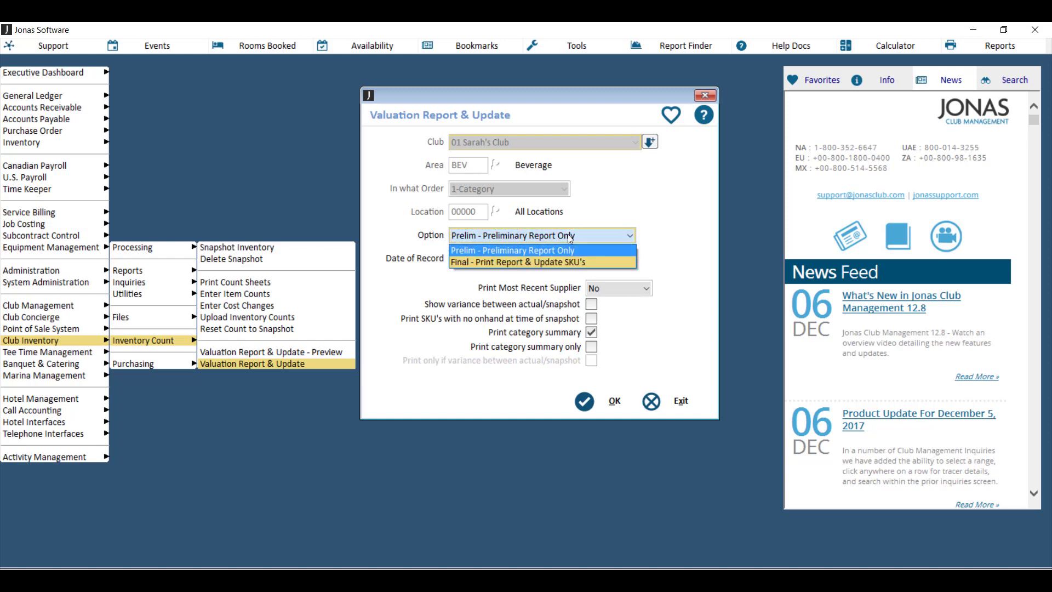
click(538, 262)
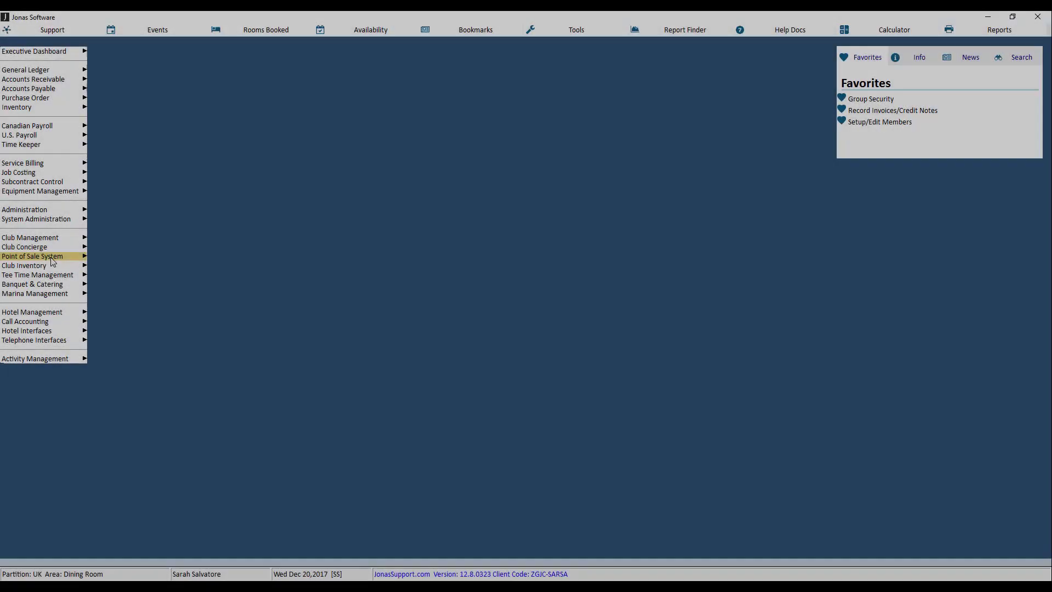
Set up the List of Inactive Sales Items report for partition UK, dates 20151201 to 20171231, and 00 - All Sales Areas
mouse_move(51, 256)
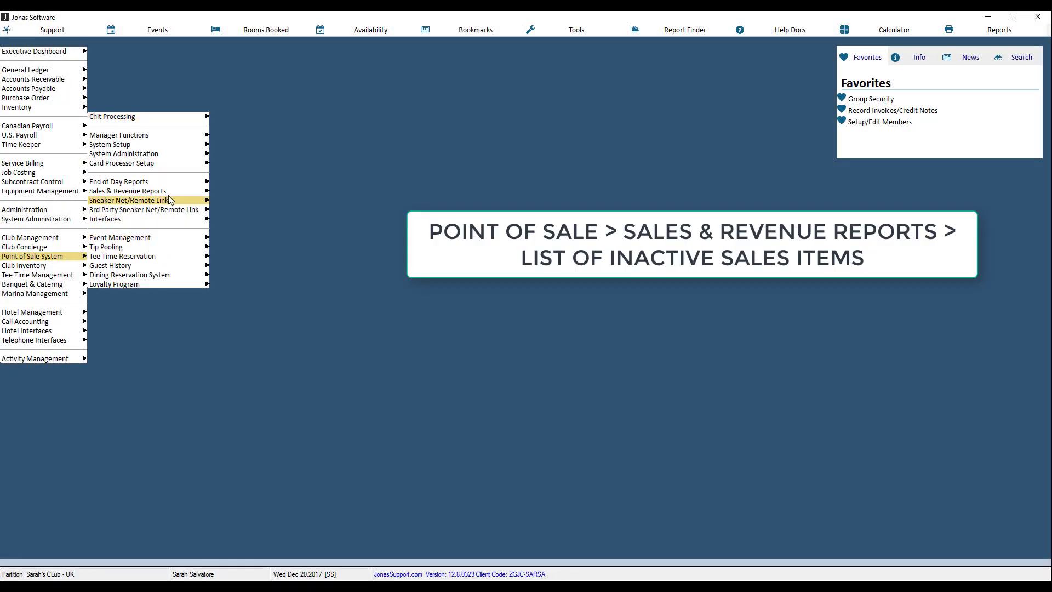
mouse_move(168, 197)
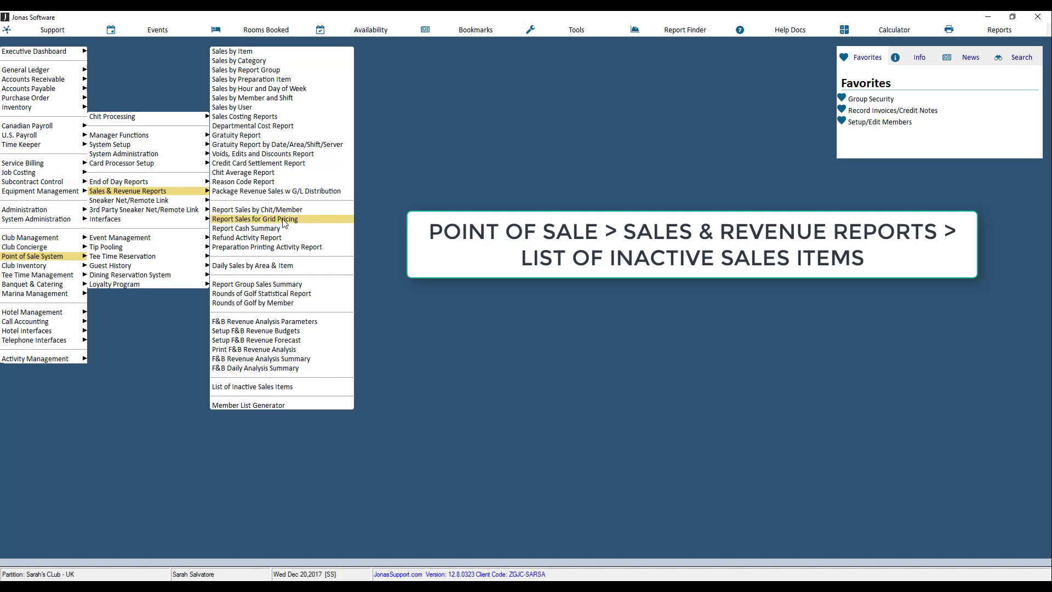
click(304, 386)
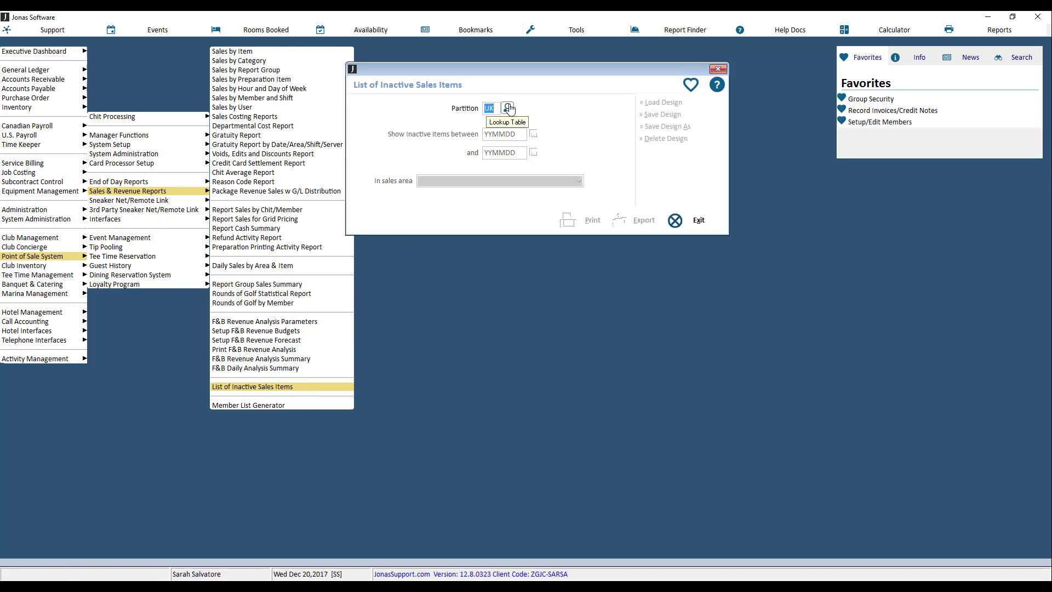
key(Tab)
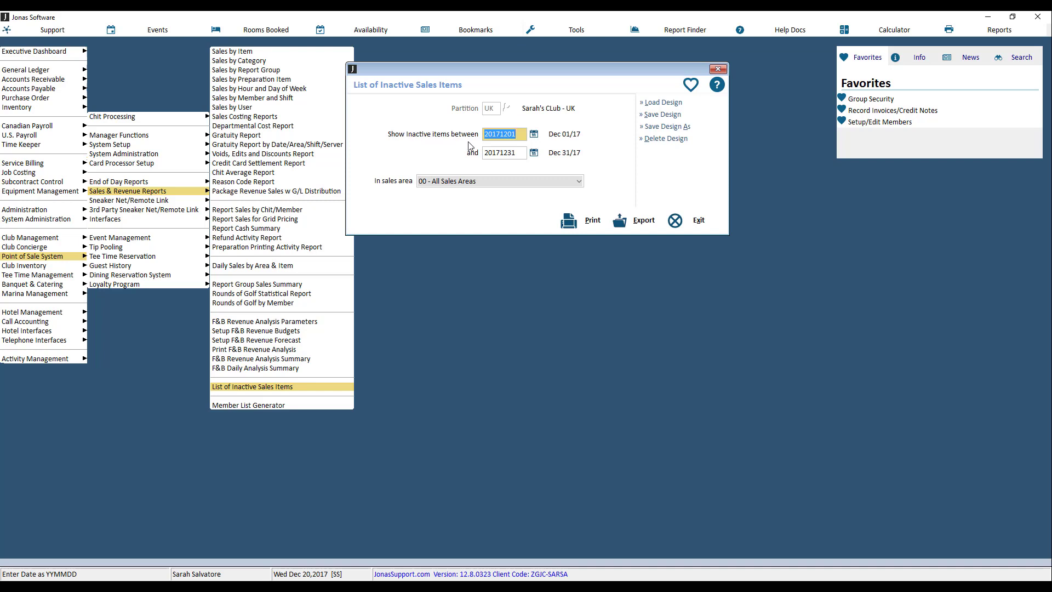
text(20)
key(Tab)
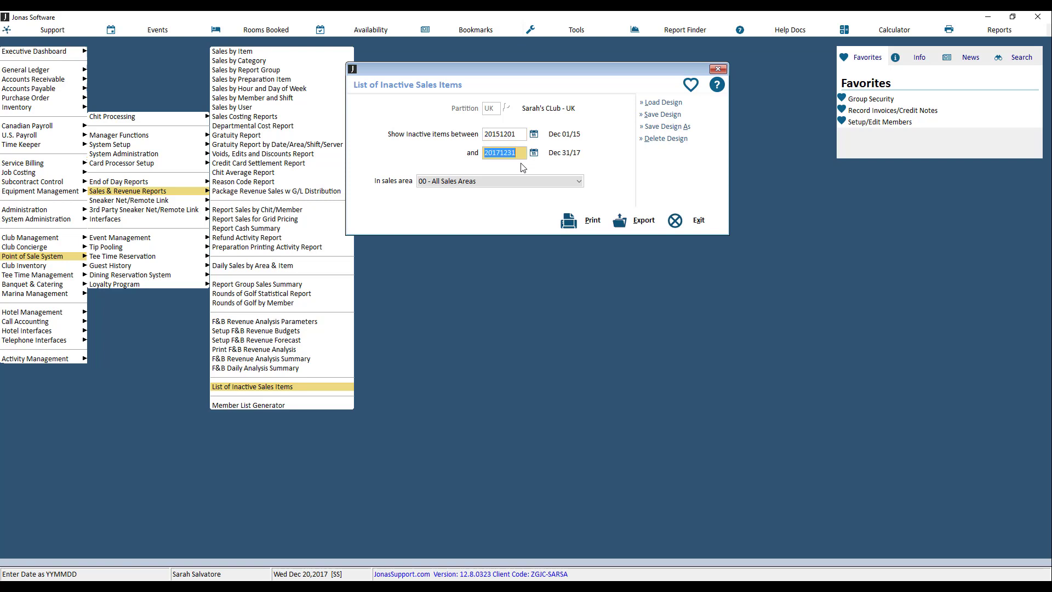
key(Tab)
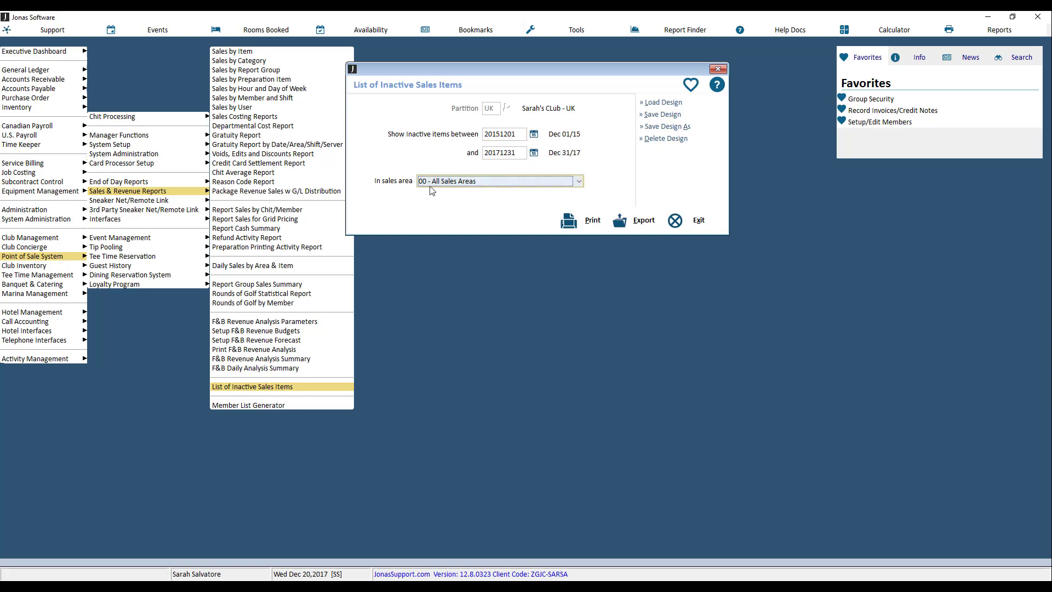
click(502, 185)
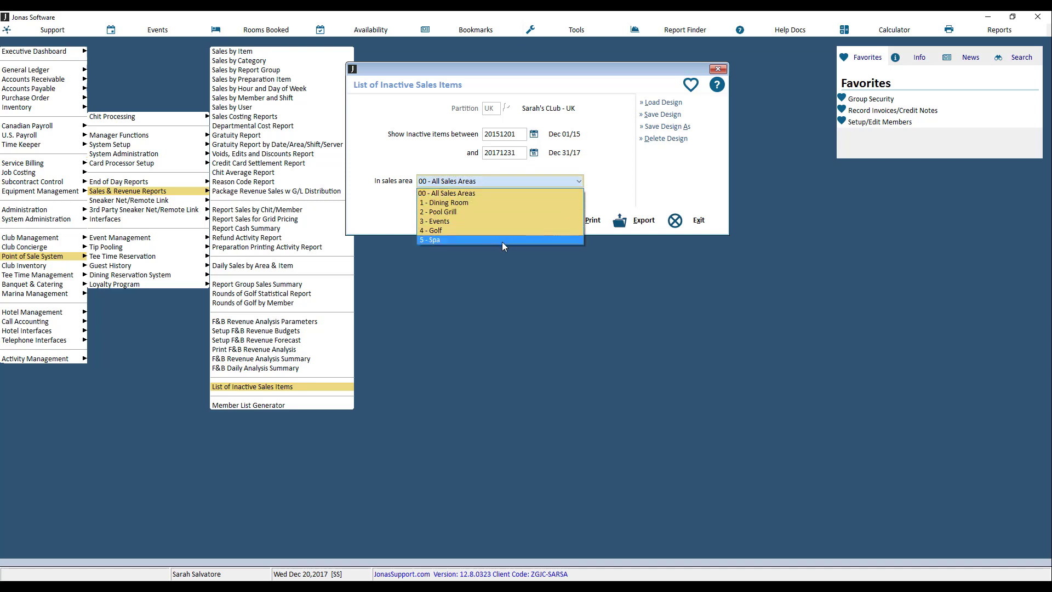
click(502, 193)
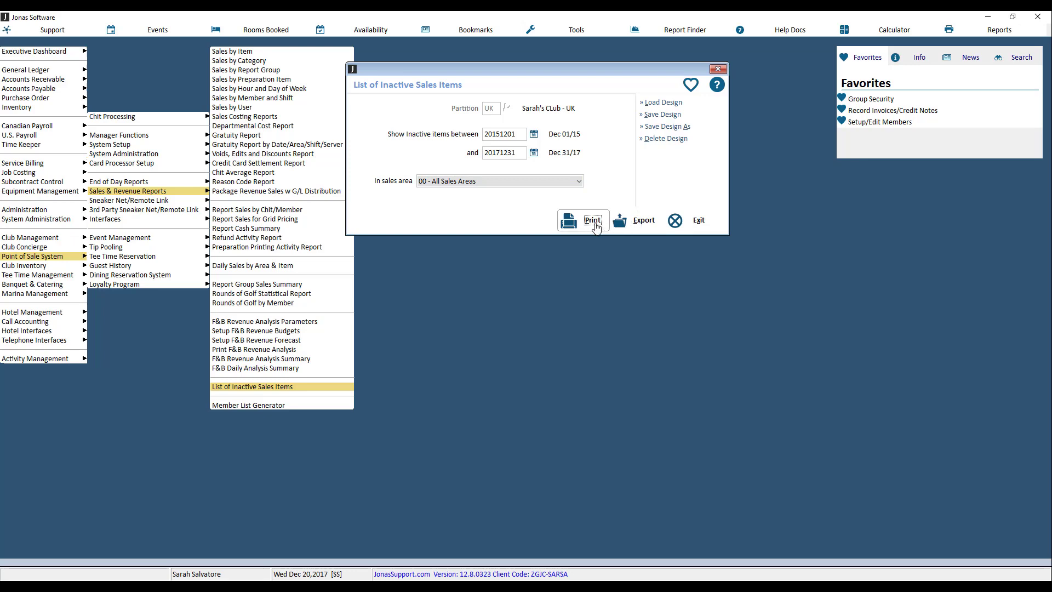
View the inactive sales items report on screen and look through the listed items and categories across its pages
click(578, 222)
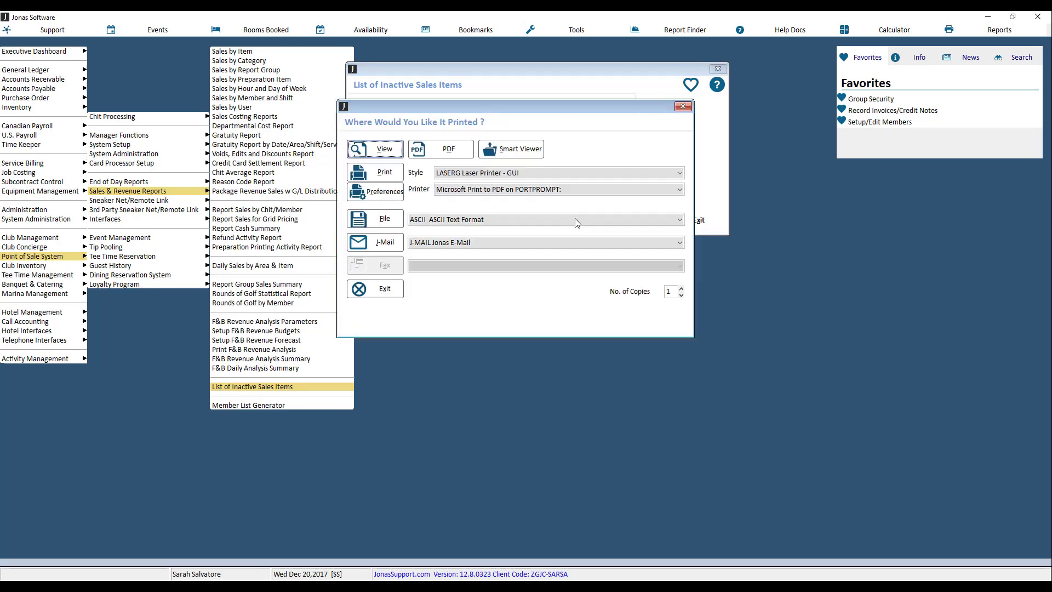
click(383, 150)
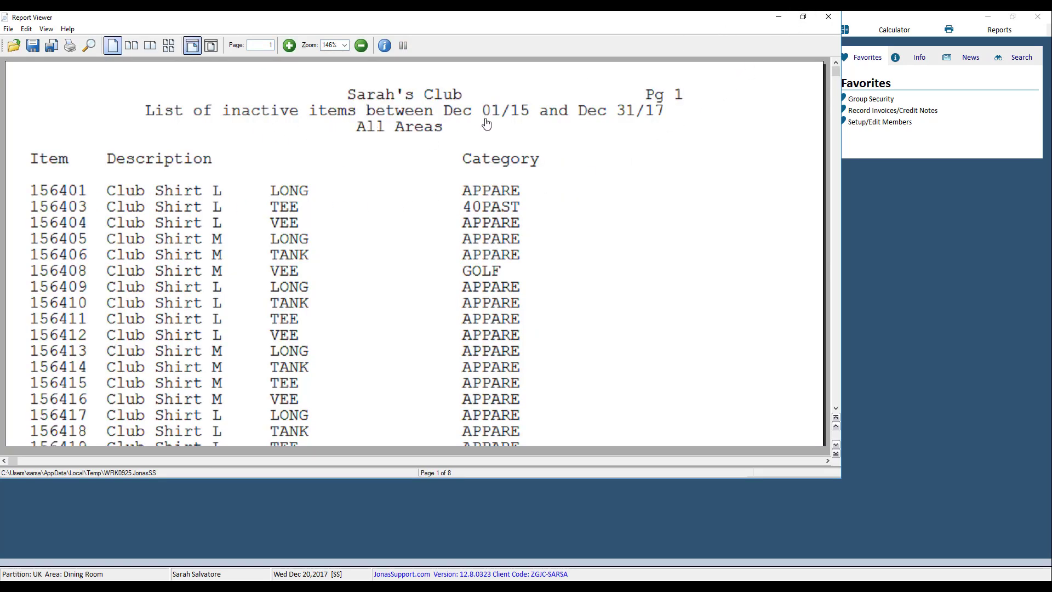
scroll(535, 223, down, 6)
scroll(75, 239, down, 20)
scroll(75, 239, down, 20)
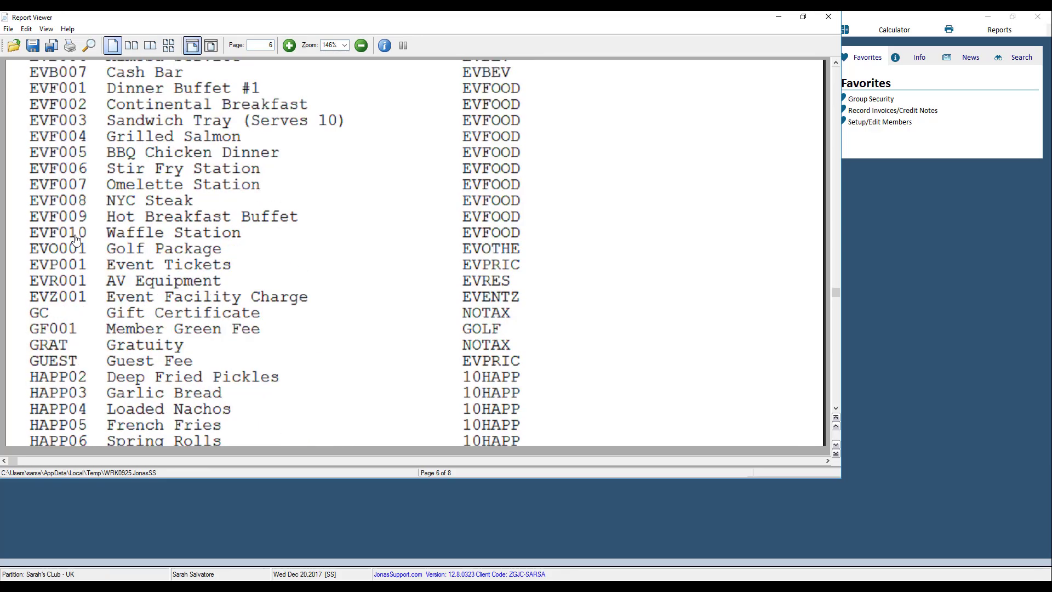
scroll(75, 239, down, 10)
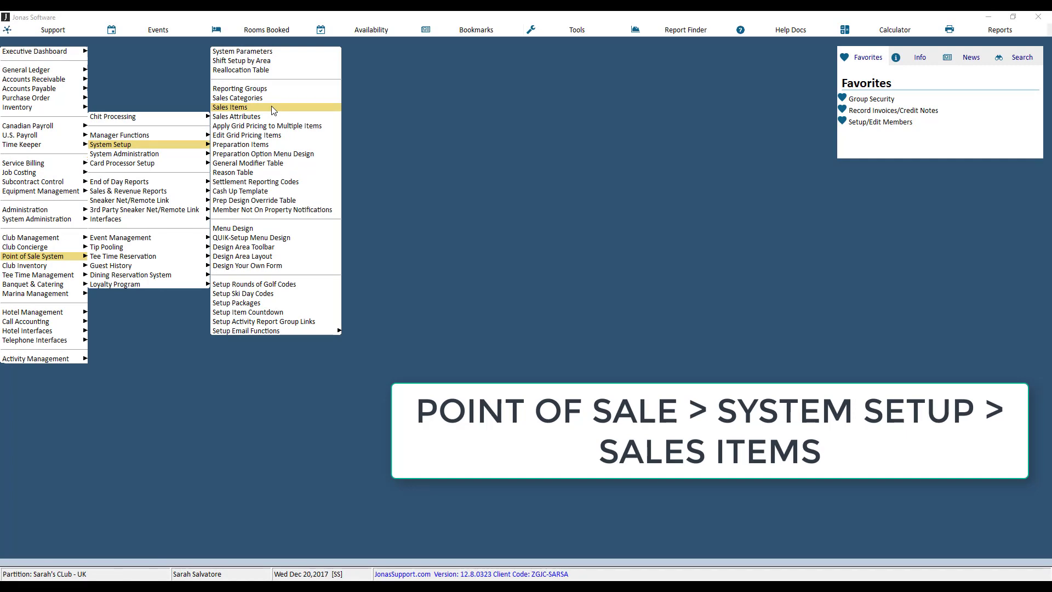
Generate the item list showing menus from the Sales Items setup and view it on screen
click(272, 108)
key(F9)
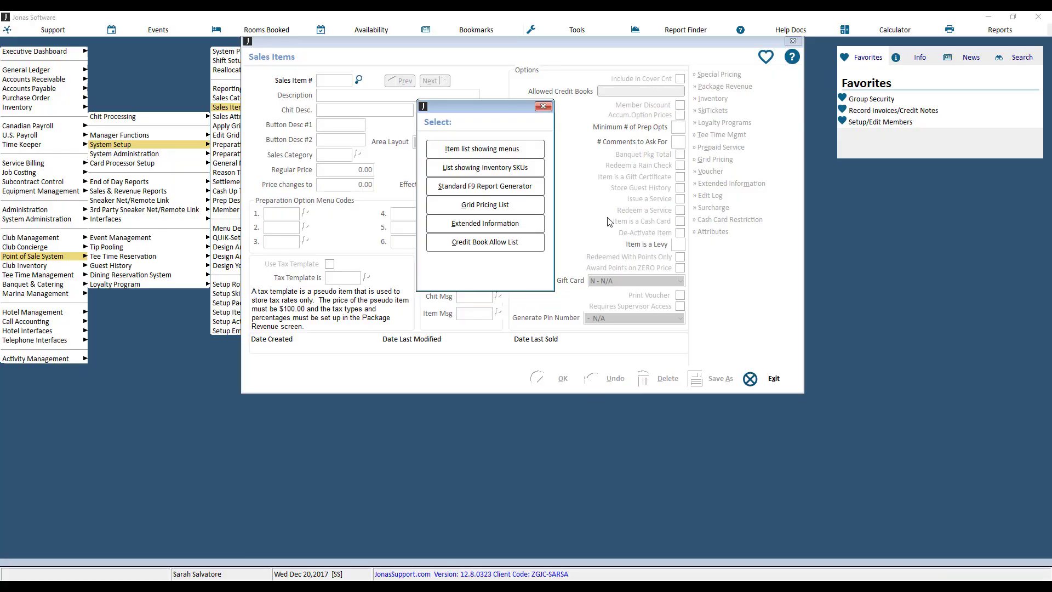
click(458, 148)
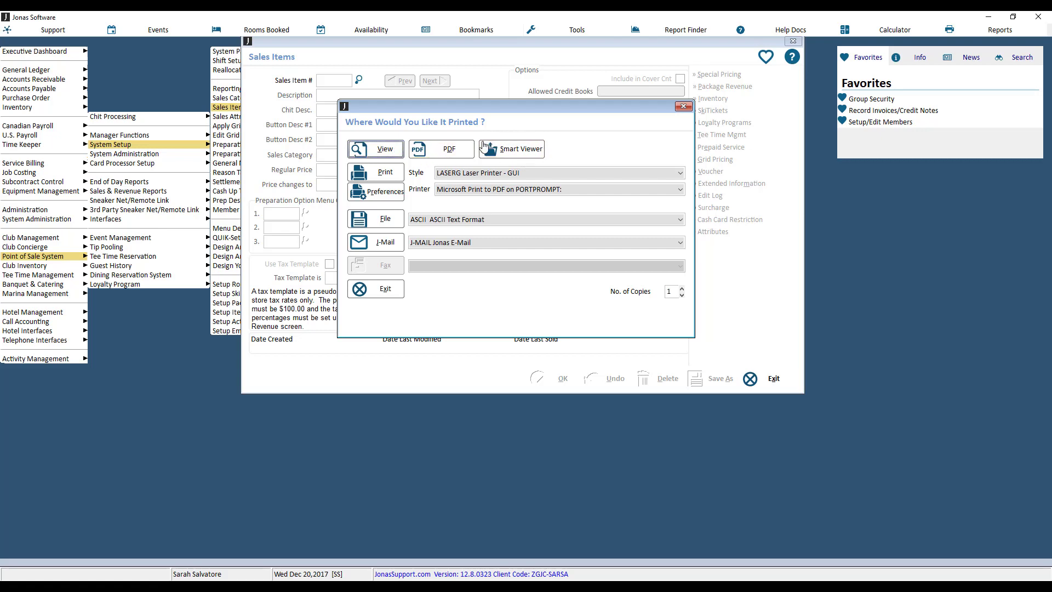
click(379, 150)
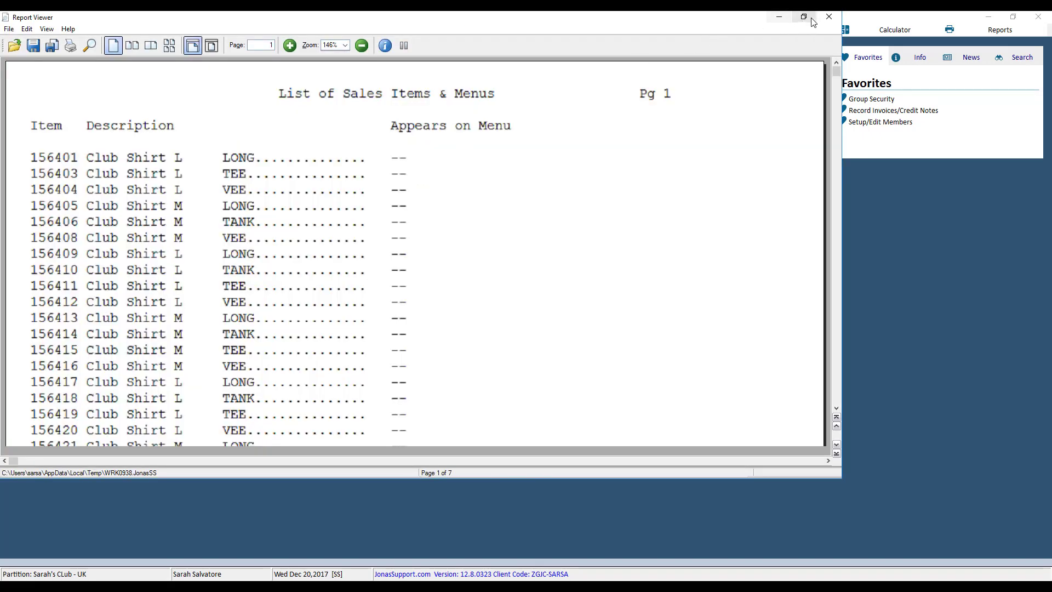
Look through the List of Sales Items & Menus report to see which menus the items appear on
drag(836, 71, 837, 293)
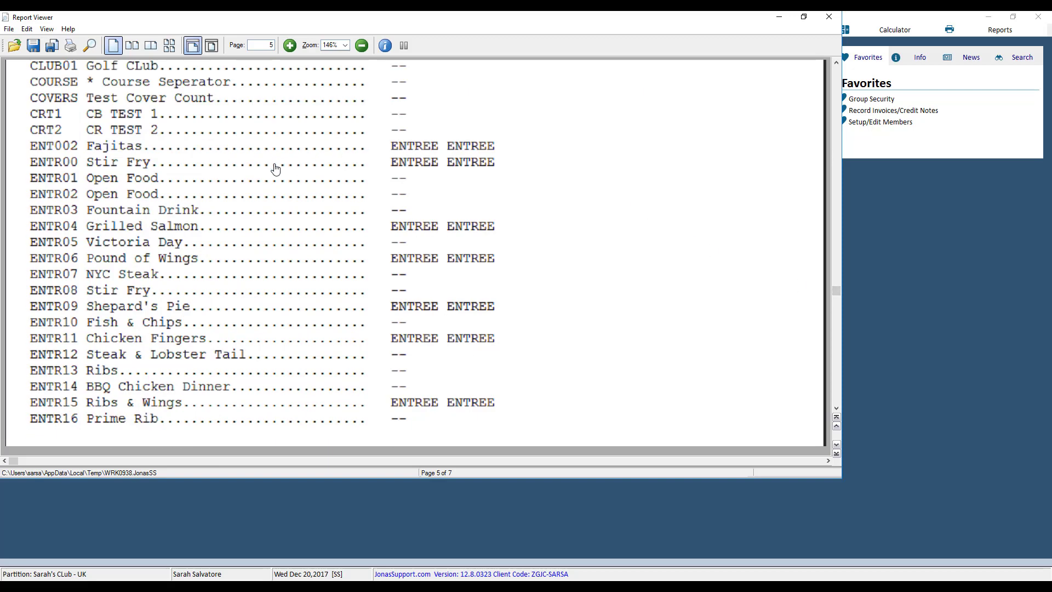
scroll(348, 218, down, 8)
scroll(348, 218, down, 7)
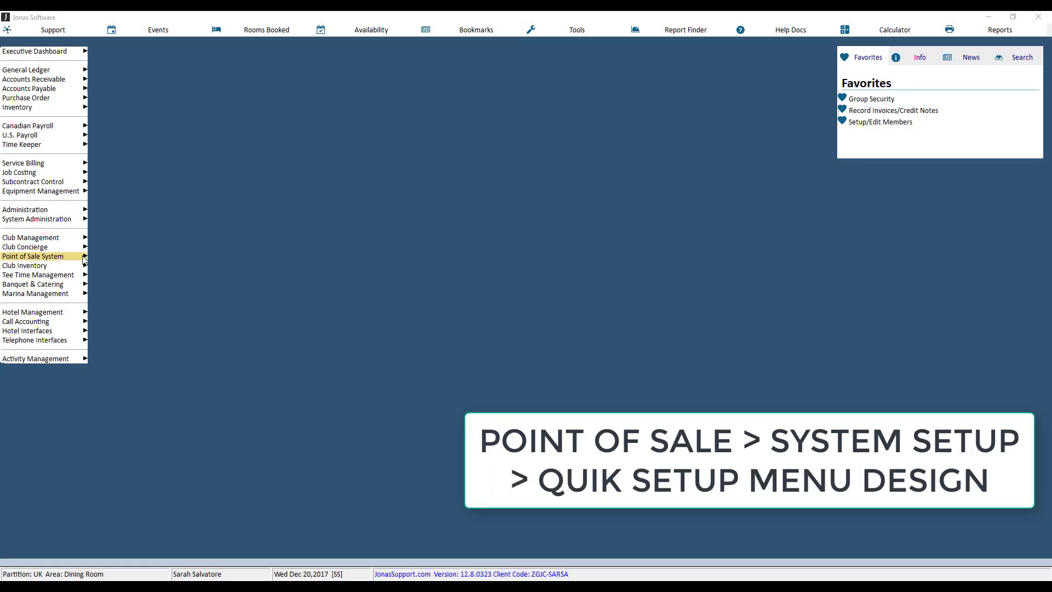
Open the Beer Menu (BEER) in the point-of-sale QUIK-Setup Menu Design
click(82, 256)
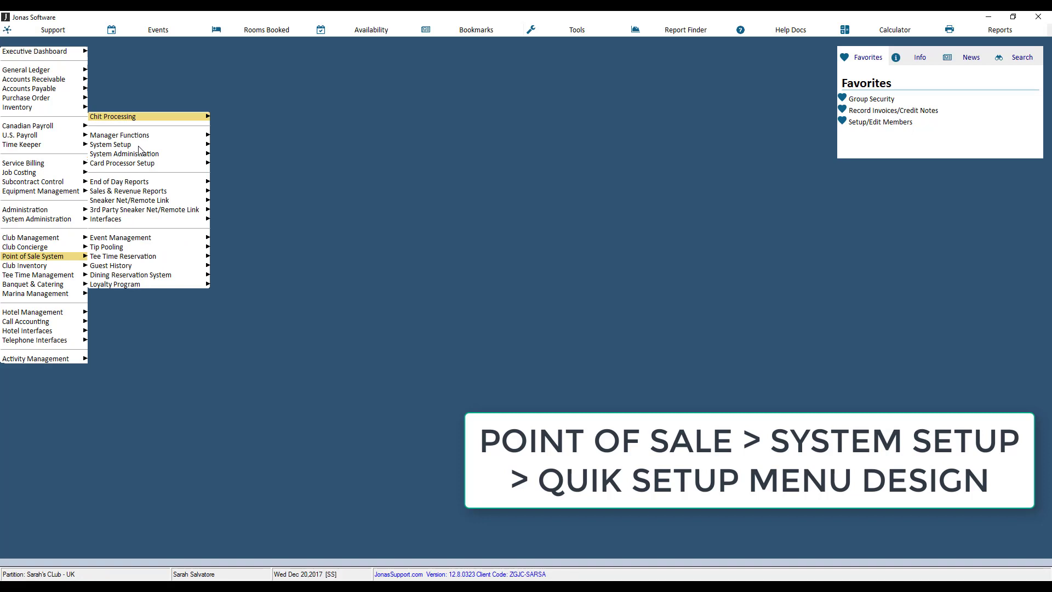
mouse_move(166, 145)
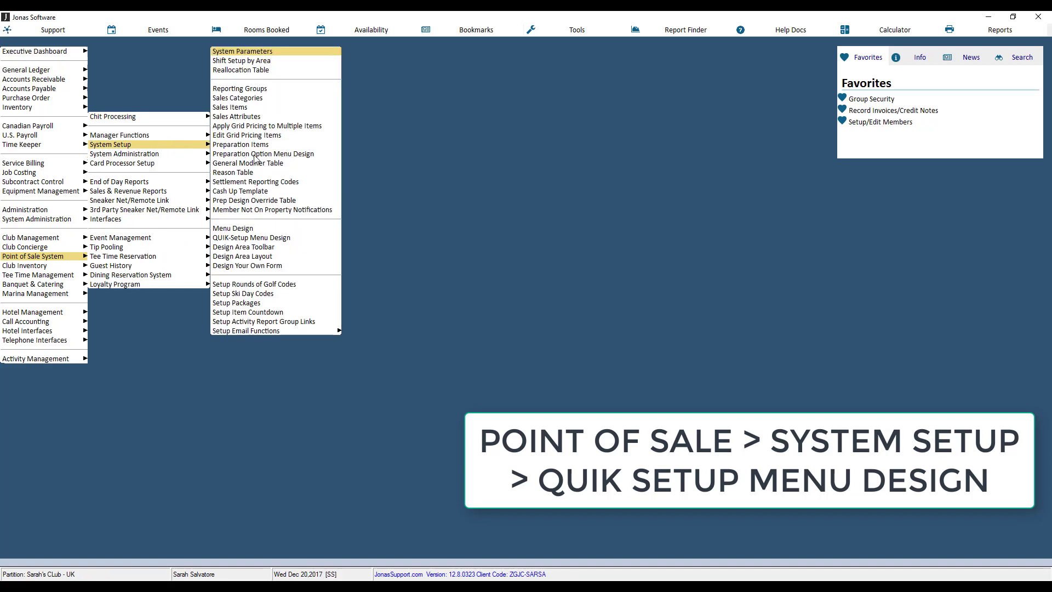
click(274, 238)
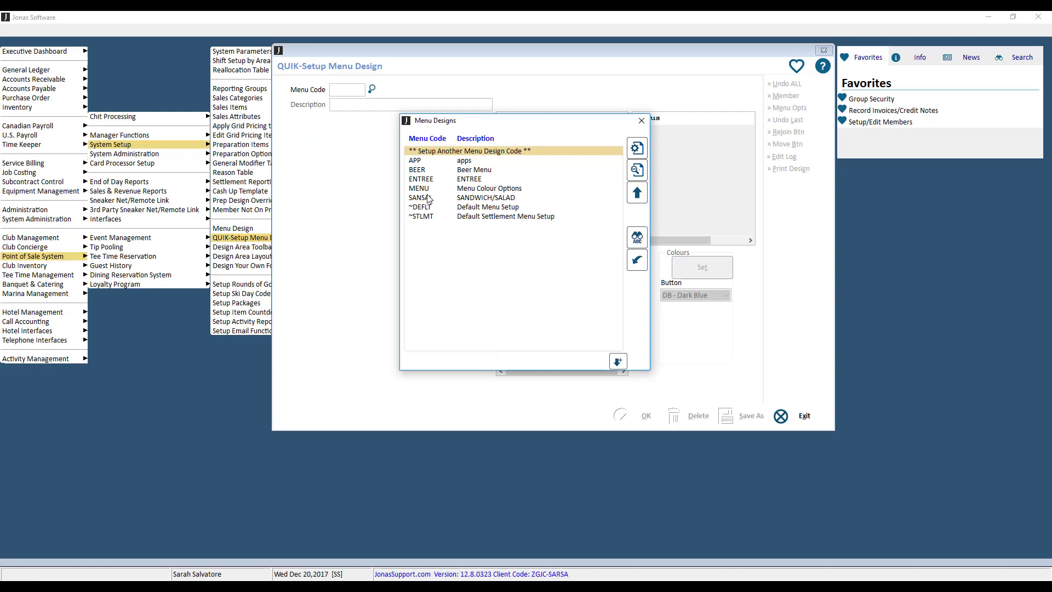
double_click(457, 170)
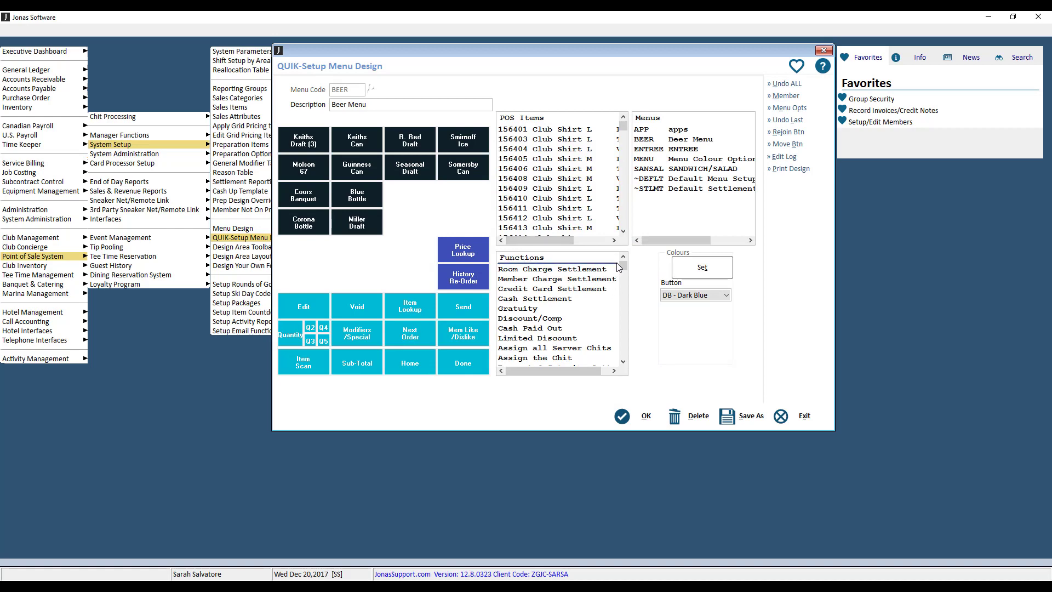
Clear the Seasonal Draft button on the Beer Menu by overwriting it with the Not Used function
scroll(627, 327, down, 10)
scroll(627, 328, down, 5)
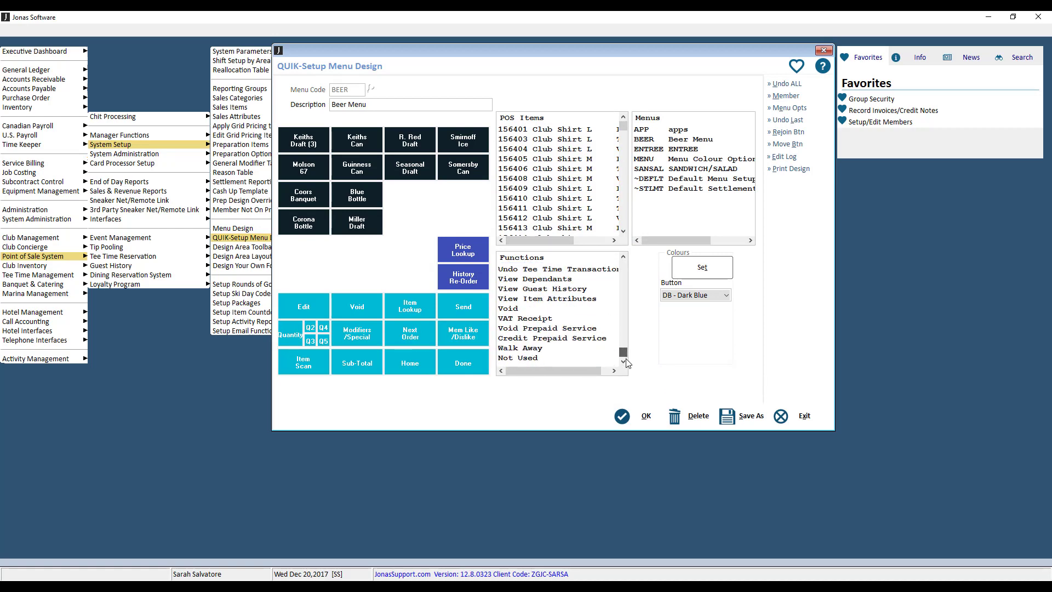
click(527, 359)
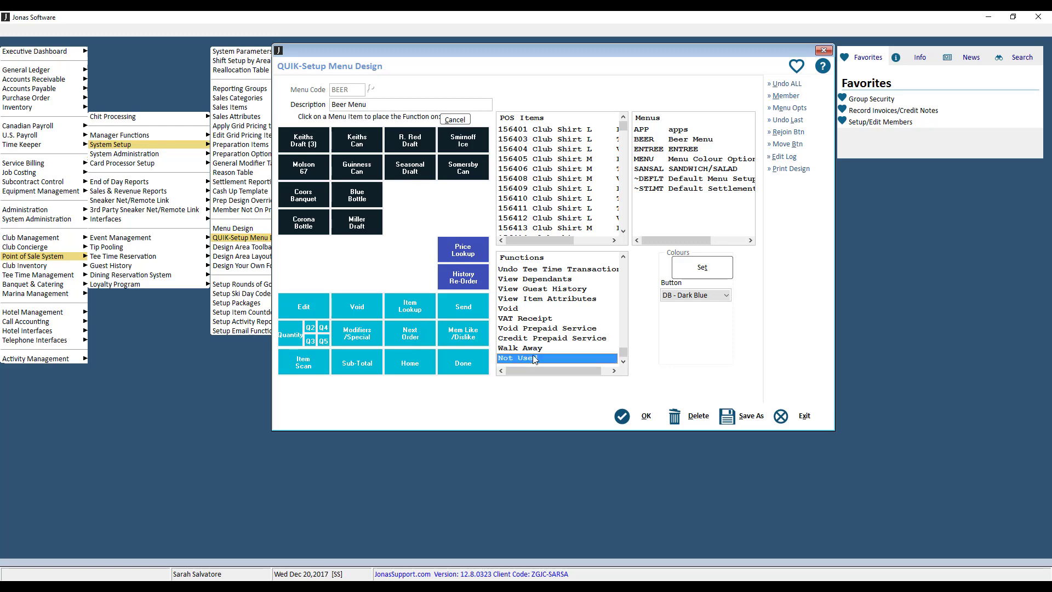
click(407, 179)
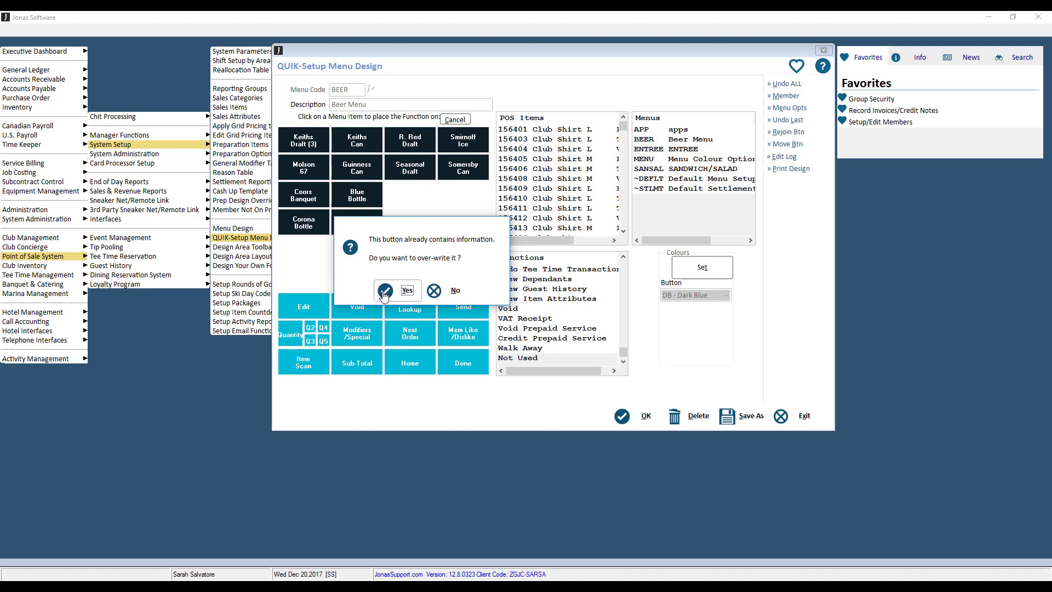
click(388, 291)
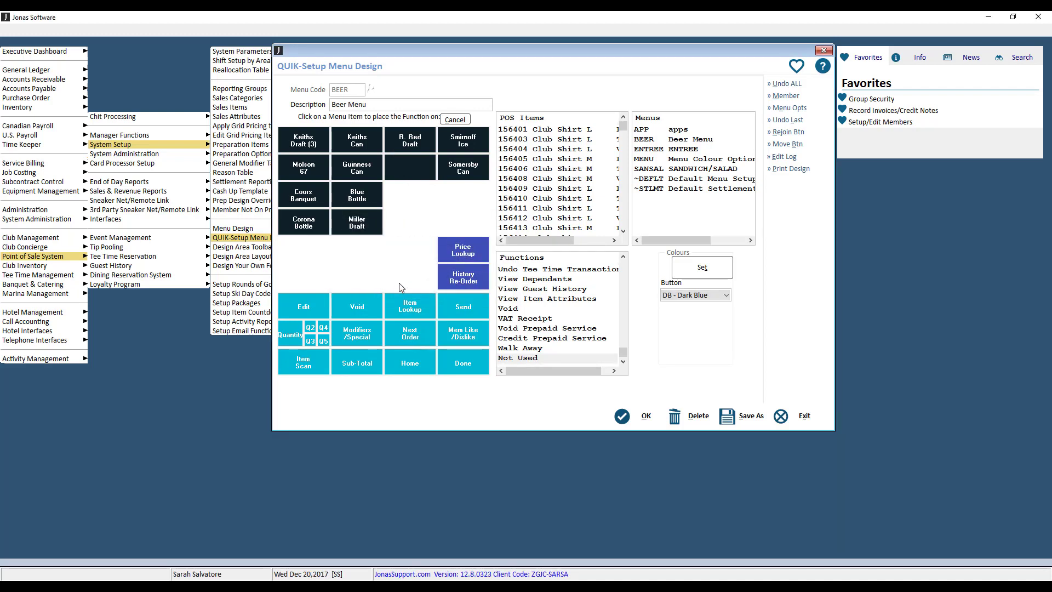
Overwrite the Somersby Can button on the Beer Menu with the Not Used function
click(521, 358)
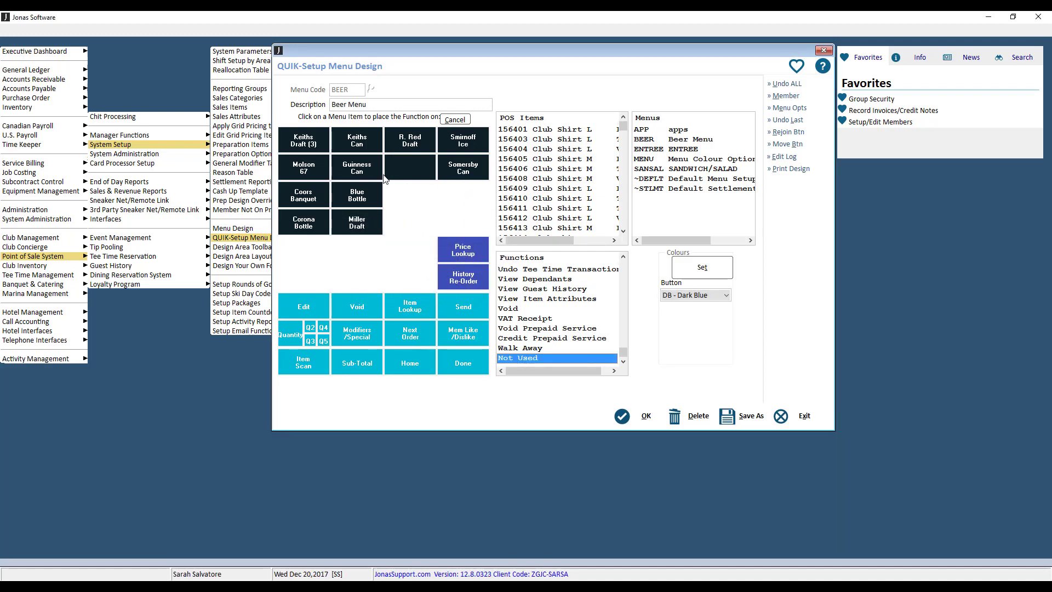
click(464, 176)
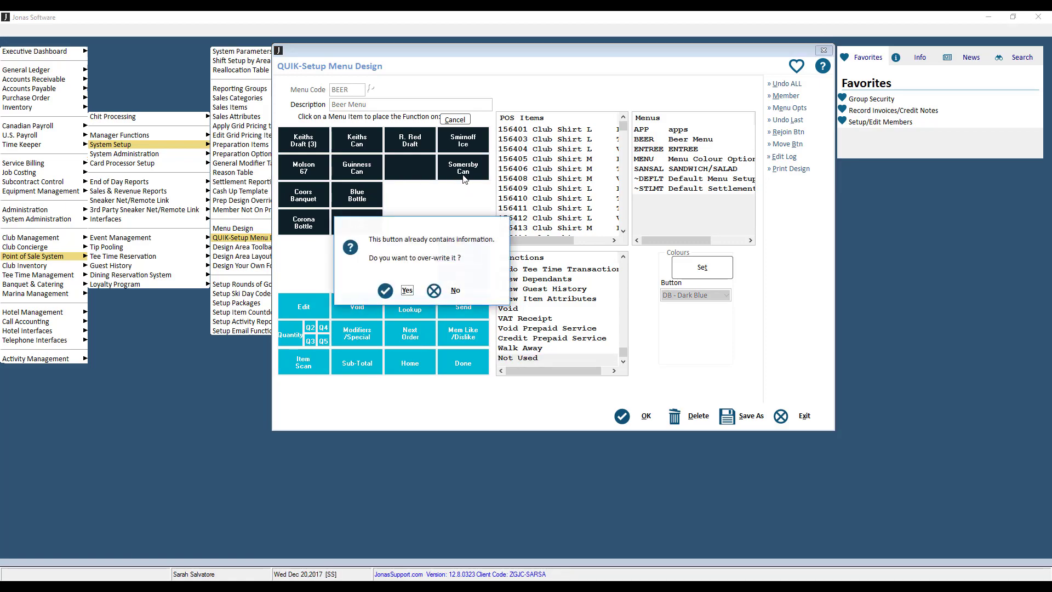
click(407, 290)
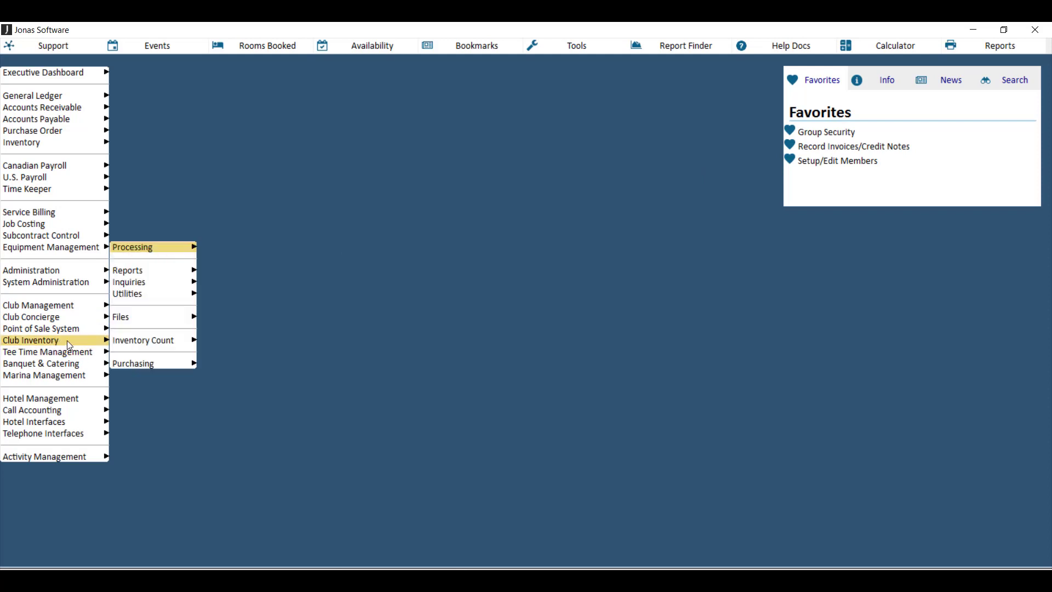
Open the point-of-sale Change Item De-Activate Status utility and keep the status filter on All Items
mouse_move(62, 333)
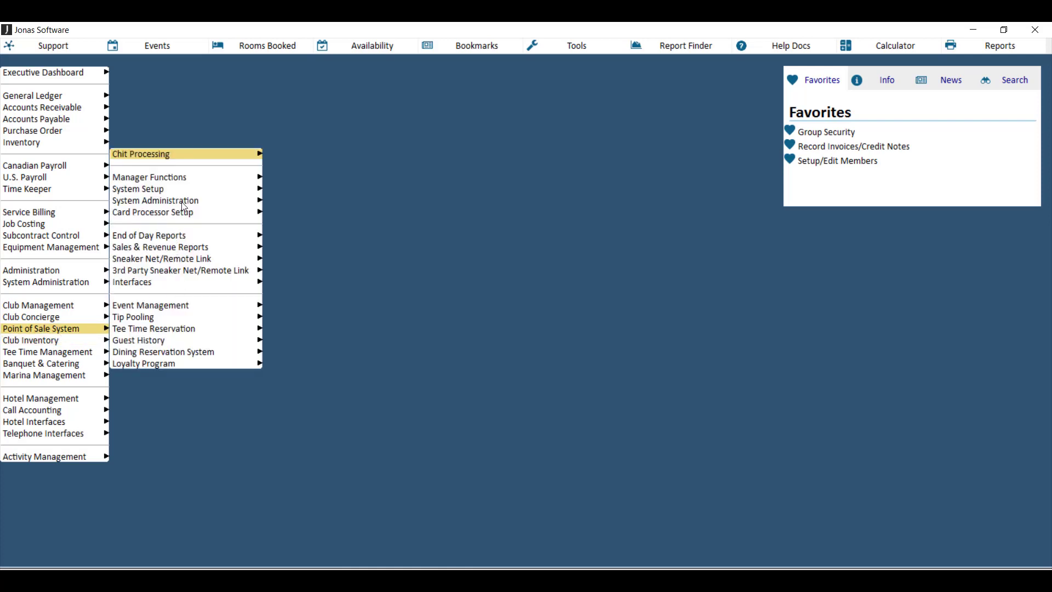
mouse_move(184, 201)
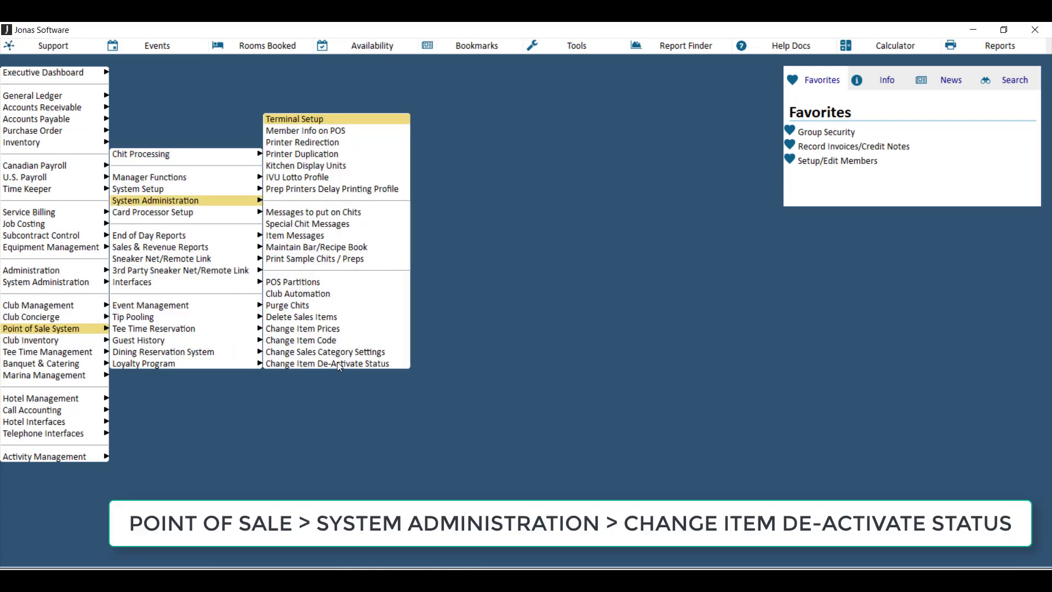
click(357, 362)
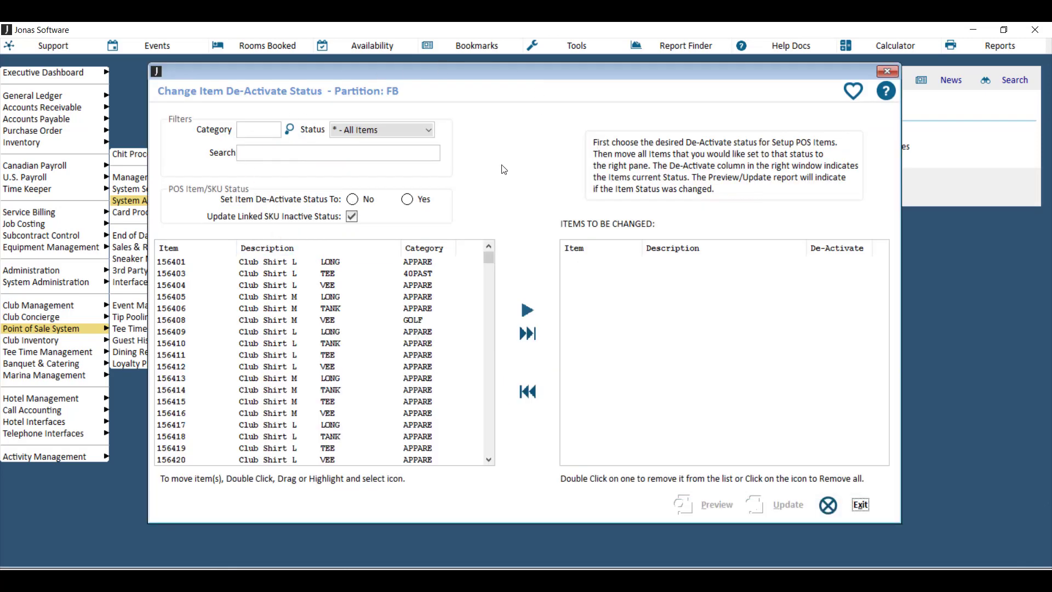
click(271, 129)
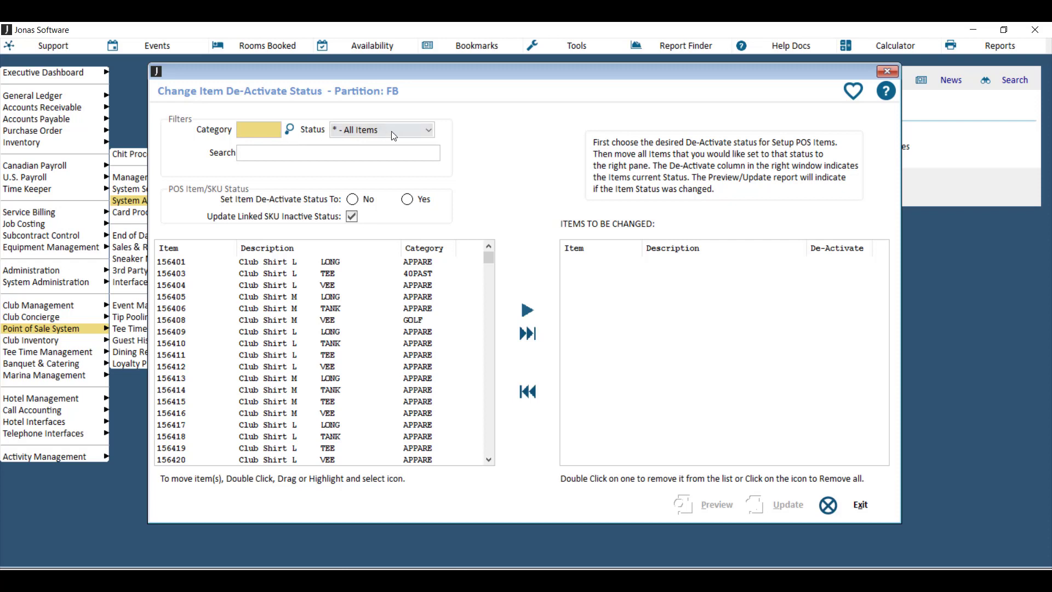
click(405, 130)
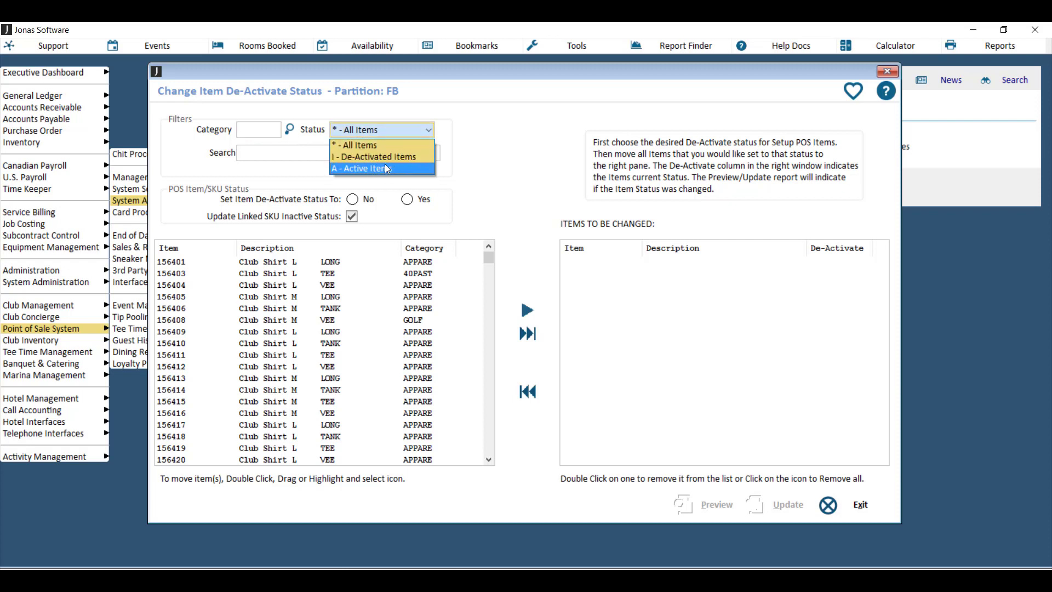
click(356, 145)
click(297, 157)
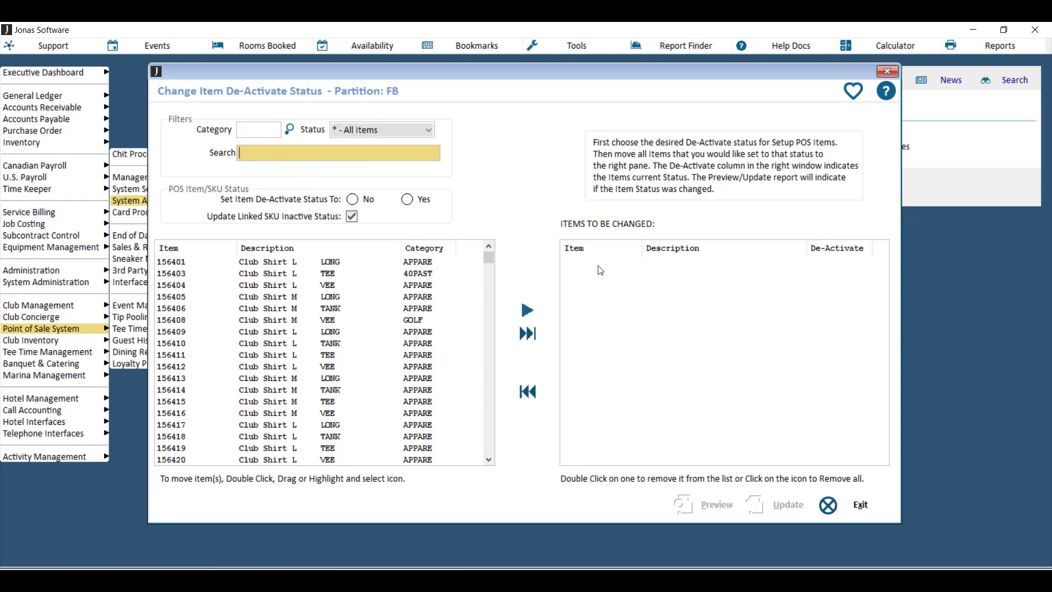
Search the item list for BAILEY, clear the search and browse to the liquor bottle items
drag(492, 260, 472, 379)
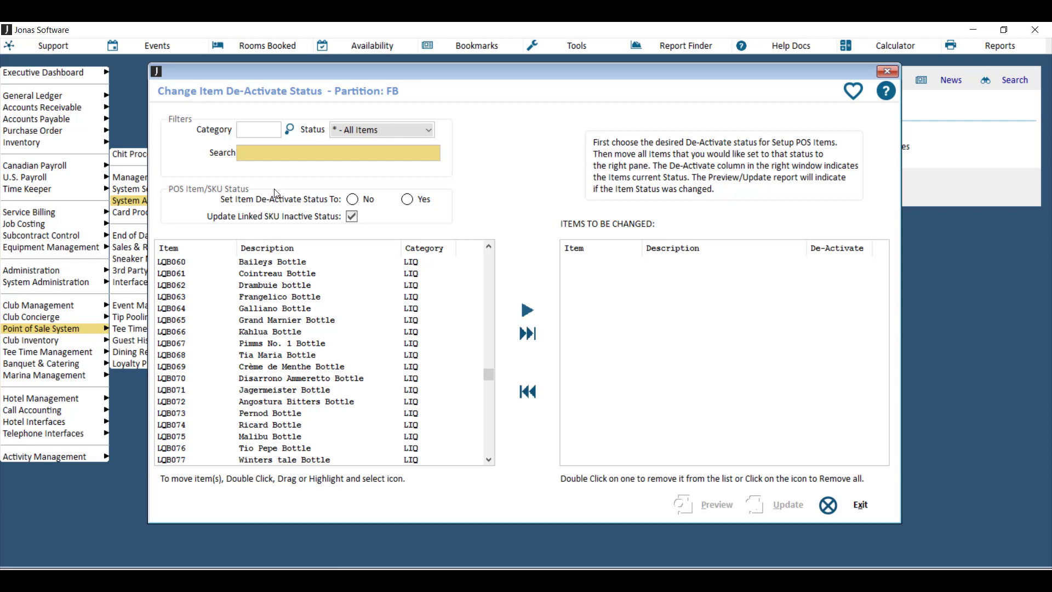
text(BAILEY)
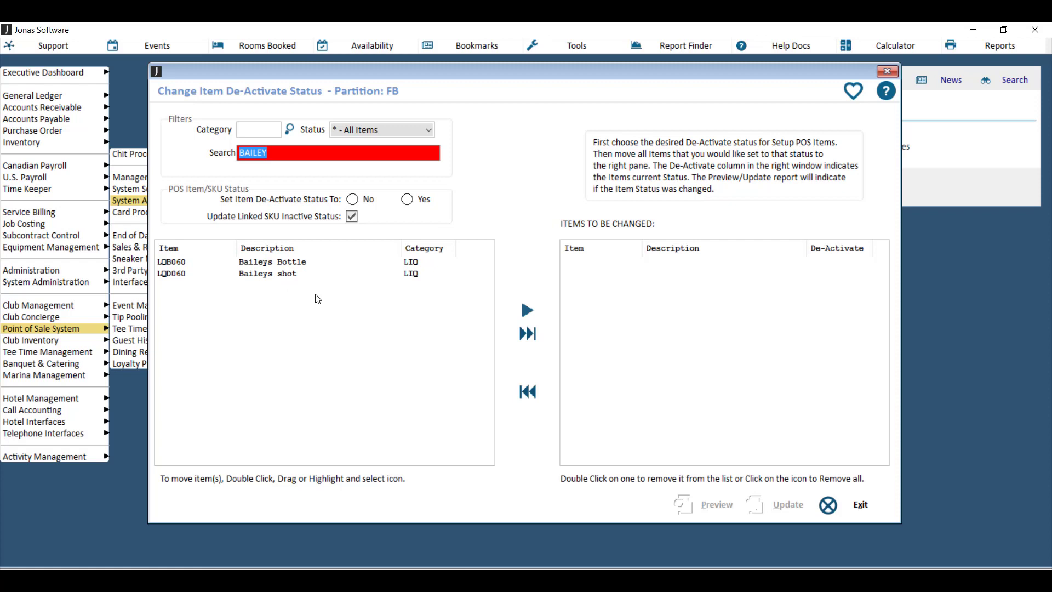
key(BackSpace)
key(Tab)
drag(488, 257, 488, 360)
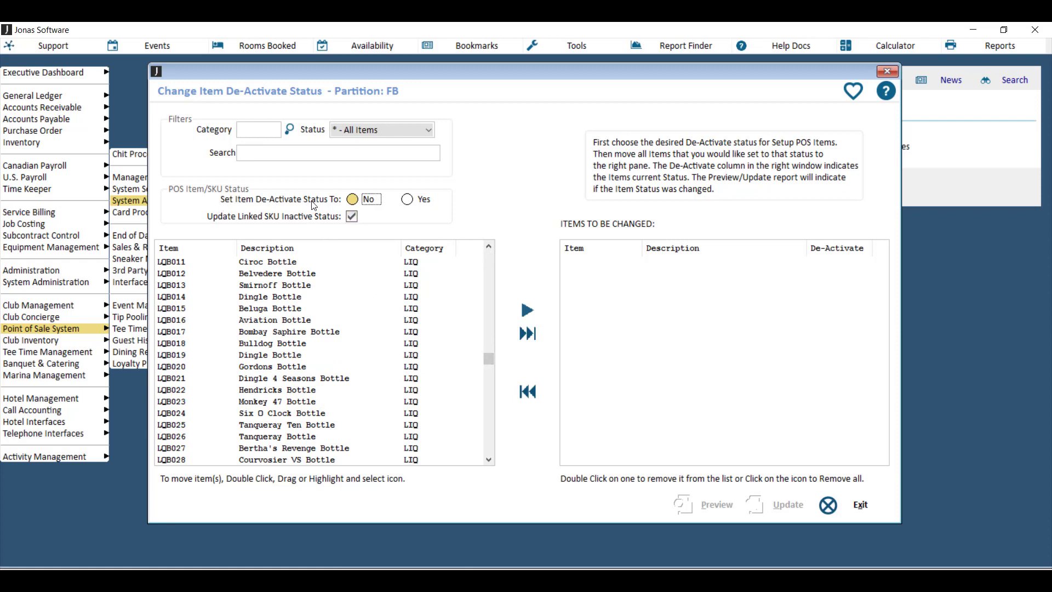
Set the item de-activate status to Yes and add items LQB014, LQB015, LQB017, LQB021 and LQB025 to the change list
click(406, 199)
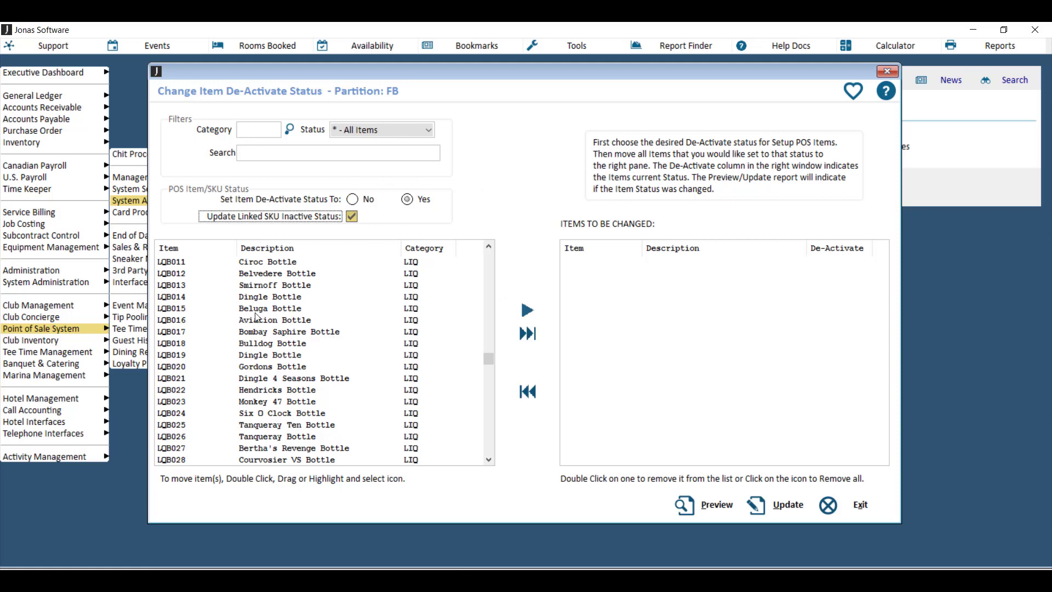
double_click(263, 297)
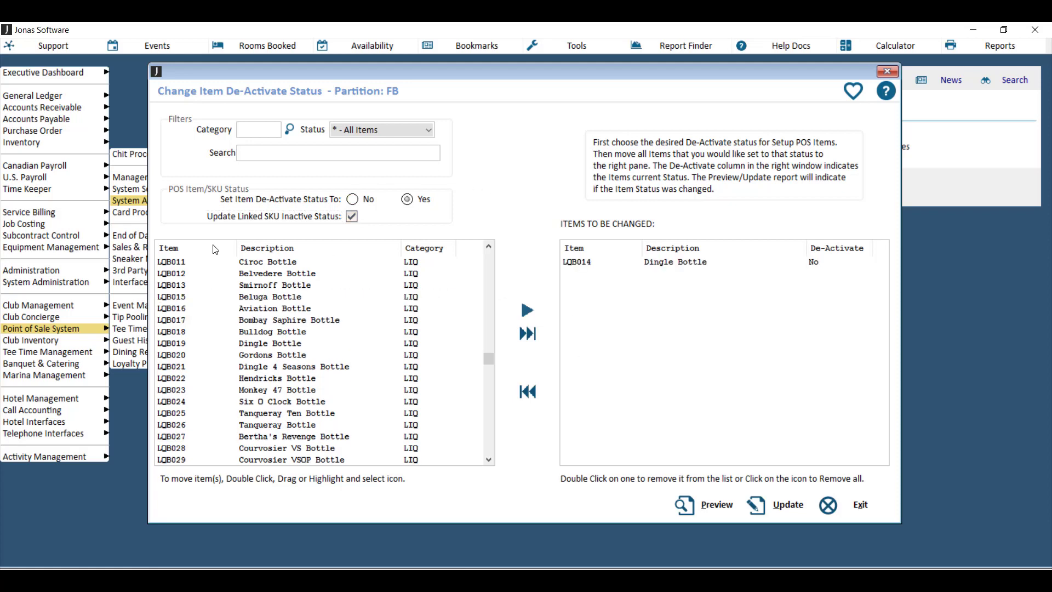
click(265, 298)
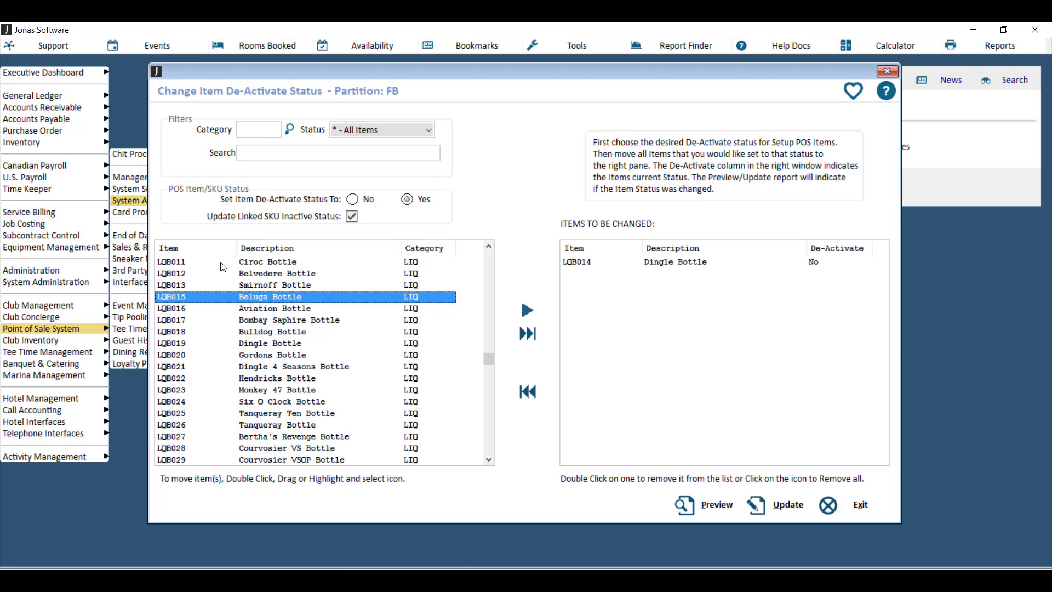
ctrl+click(275, 322)
ctrl+click(241, 366)
ctrl+click(298, 413)
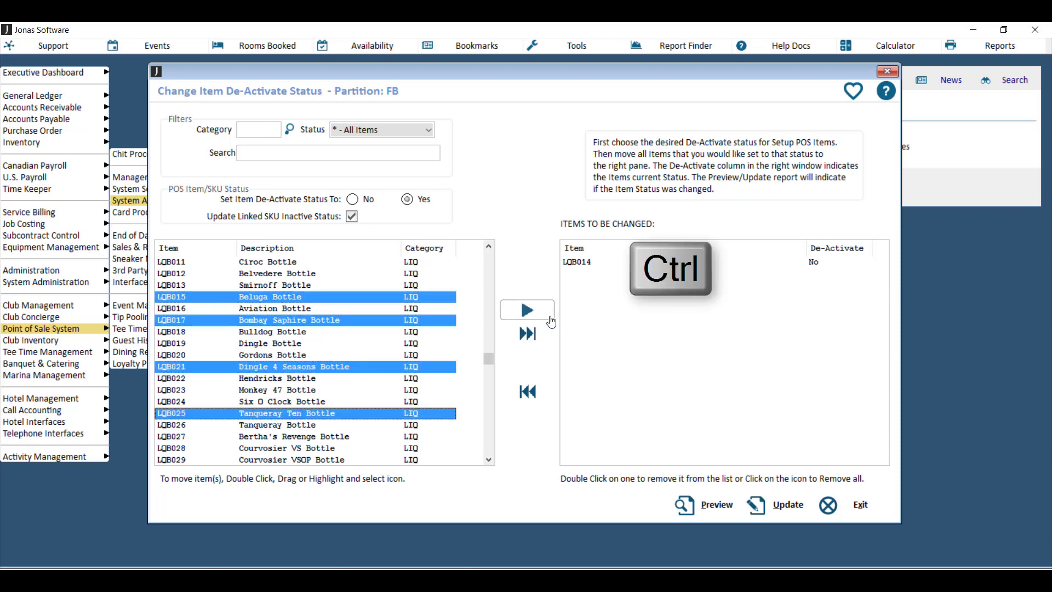
click(527, 310)
Add the range of items from LQB012 Belvedere Bottle through LQB026 Tanqueray Bottle to the items to be changed
click(329, 275)
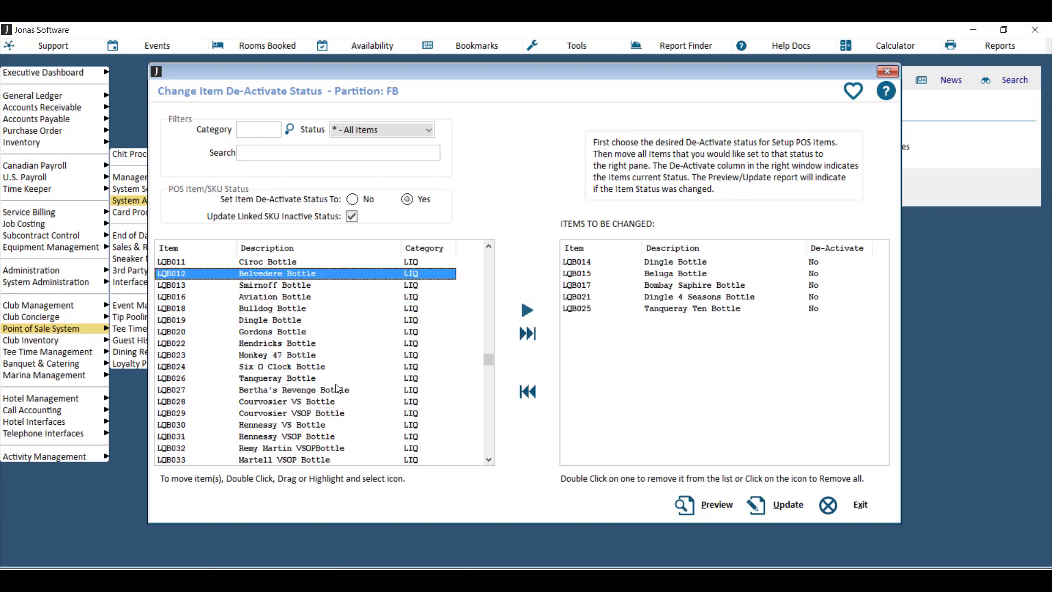
shift+click(312, 379)
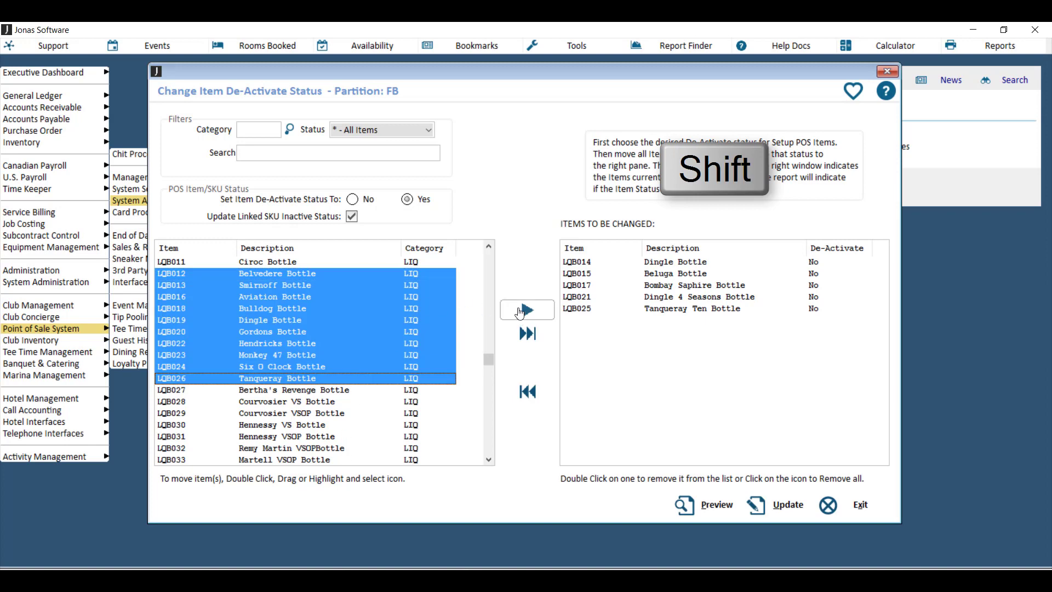
click(527, 310)
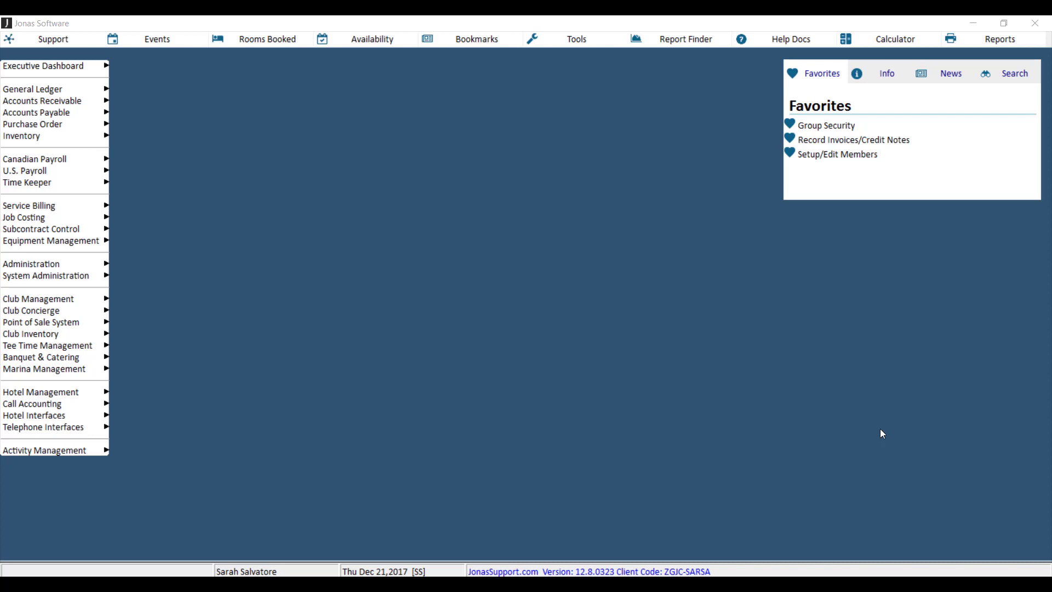
click(50, 338)
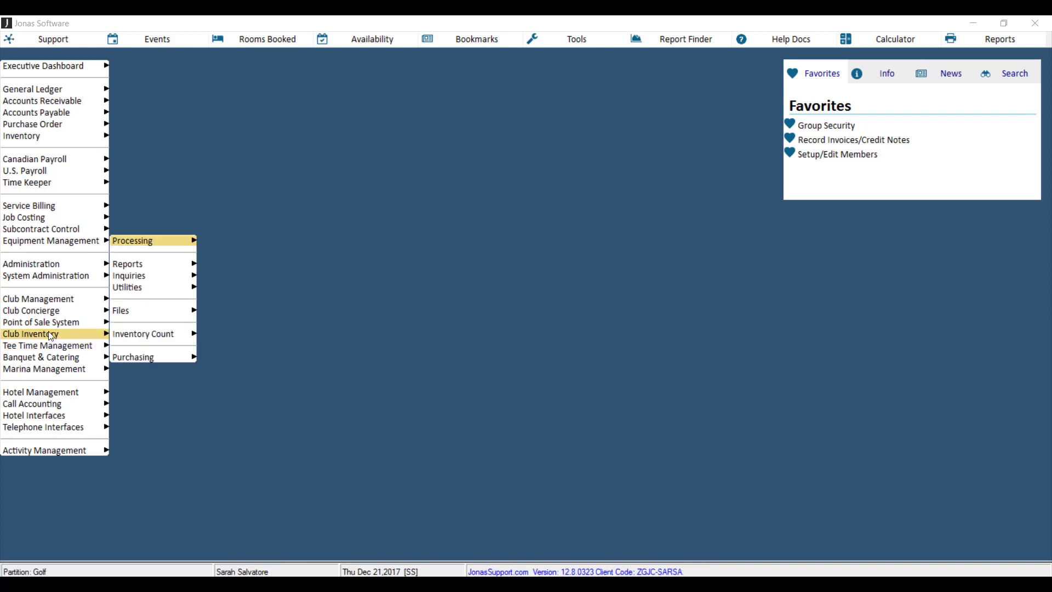
click(150, 265)
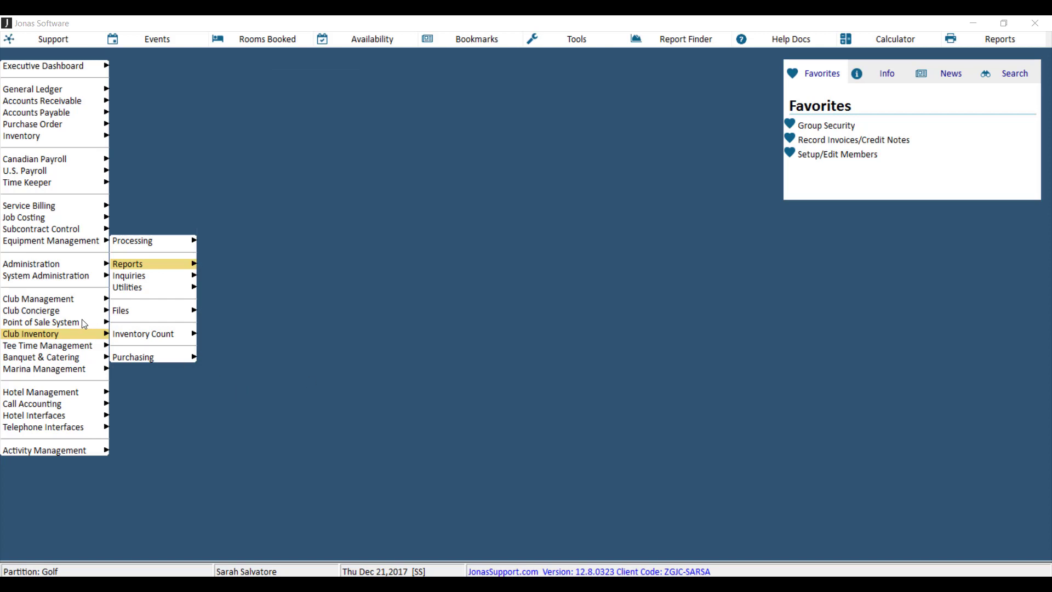
mouse_move(77, 323)
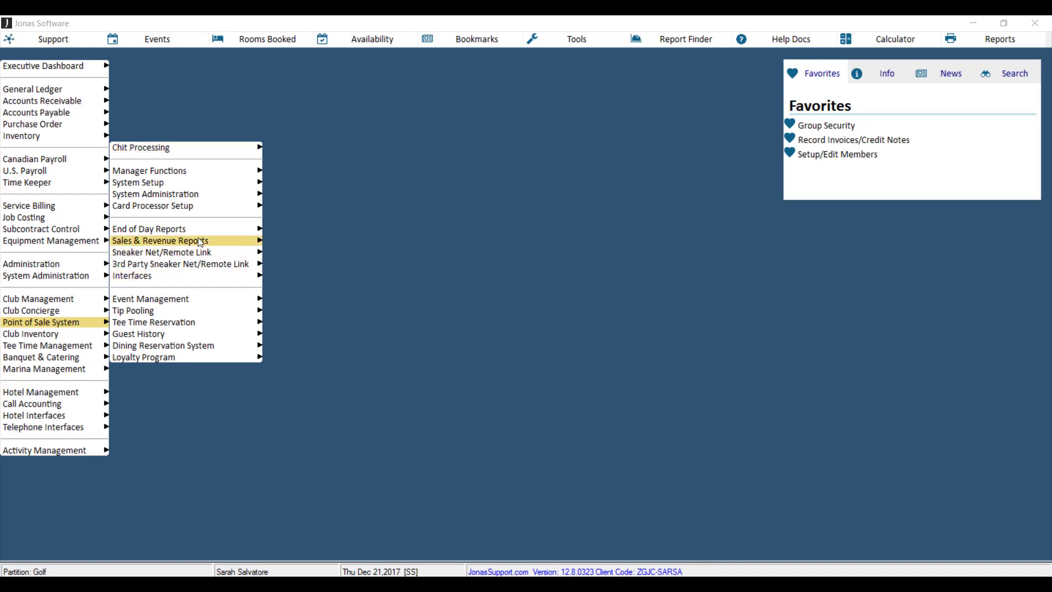
mouse_move(200, 243)
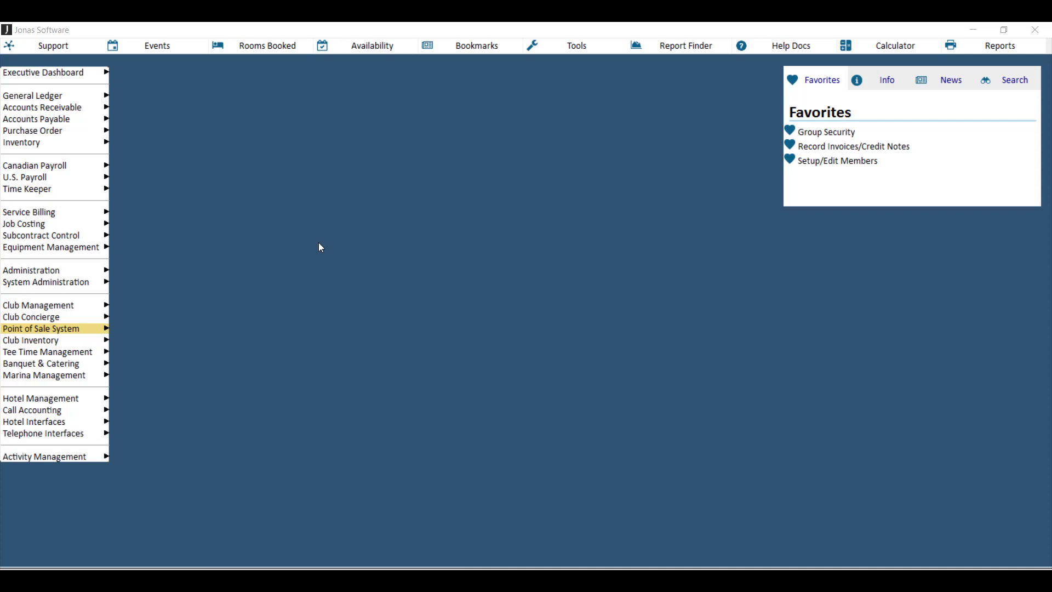
Open the Club Inventory Delete SKUs utility for club 01 and load the Beverage (BEV) area
mouse_move(57, 344)
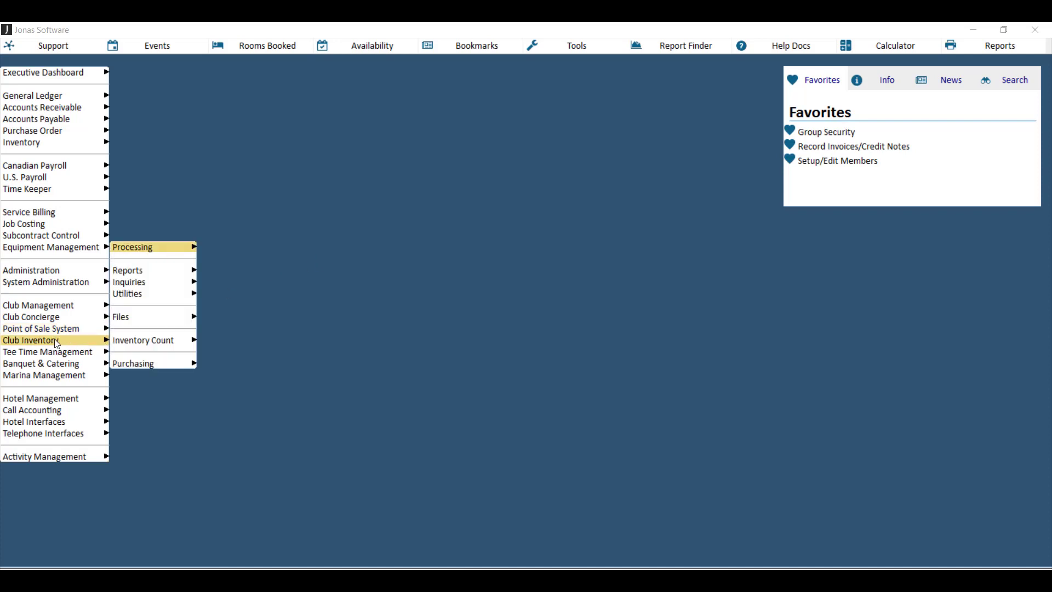
mouse_move(144, 295)
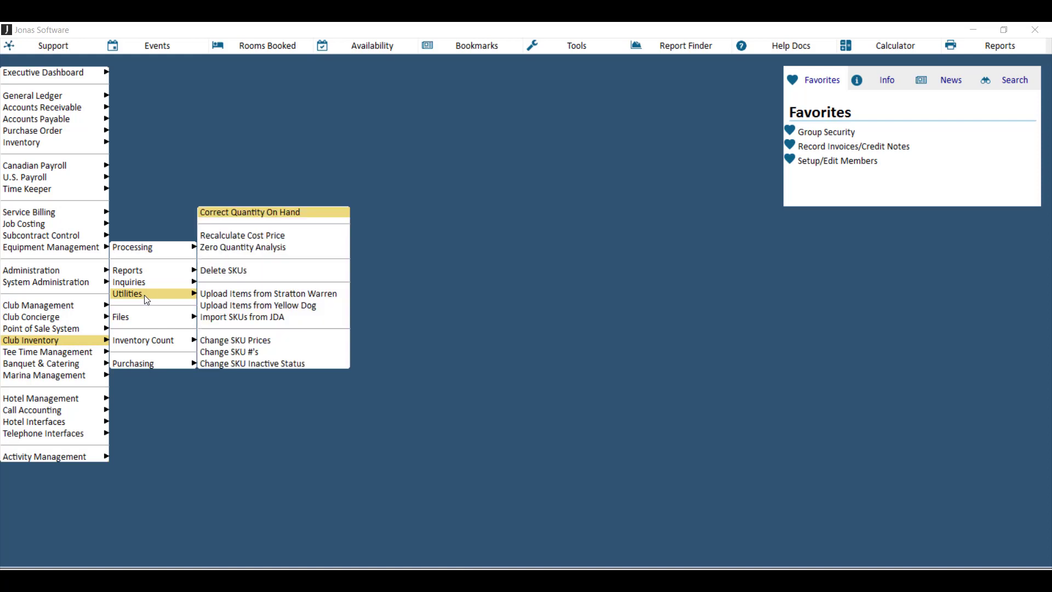
click(240, 271)
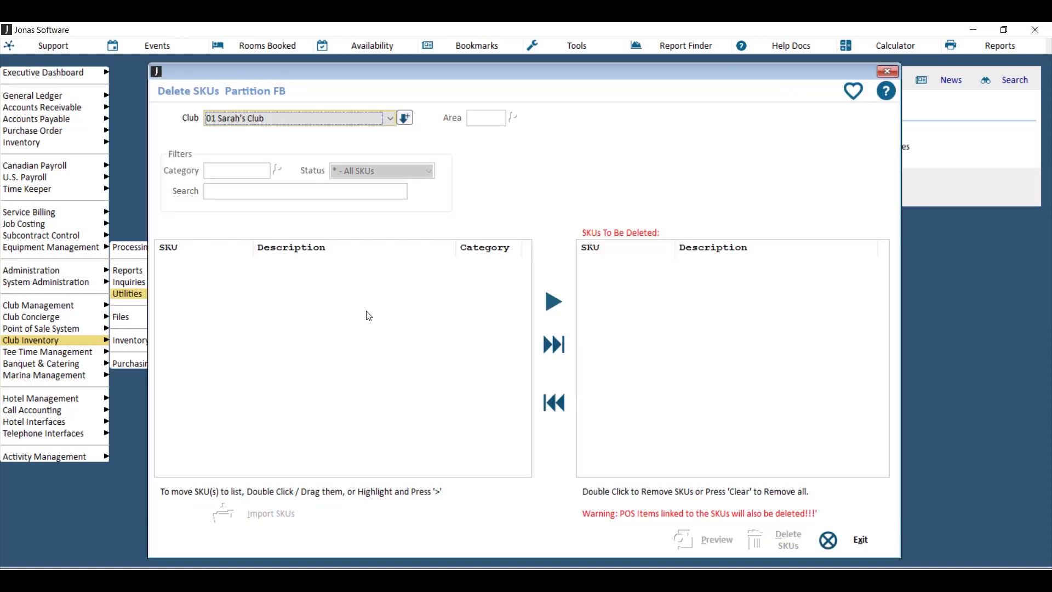
click(404, 118)
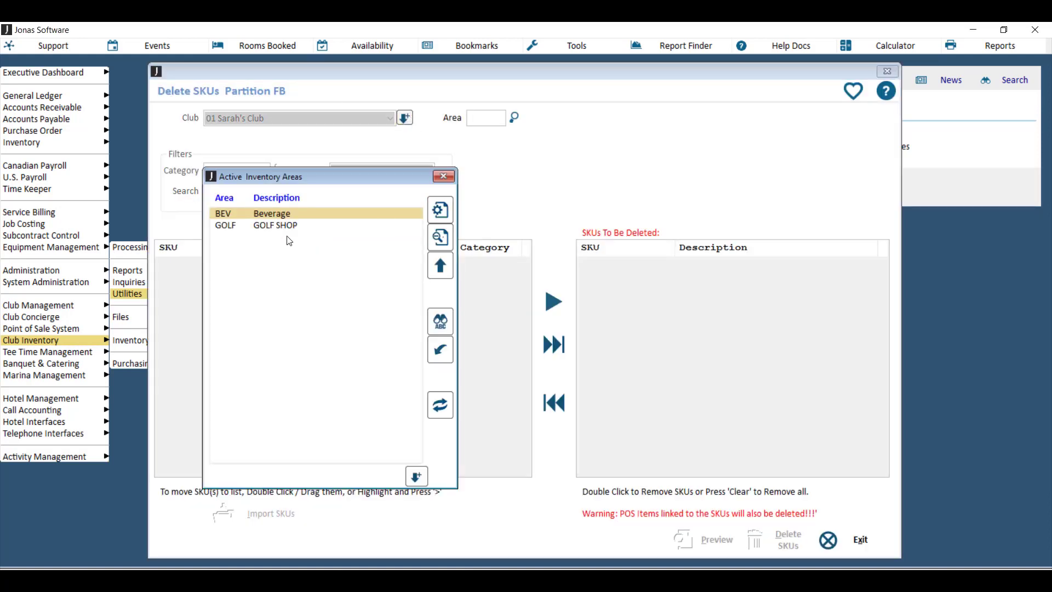
double_click(282, 213)
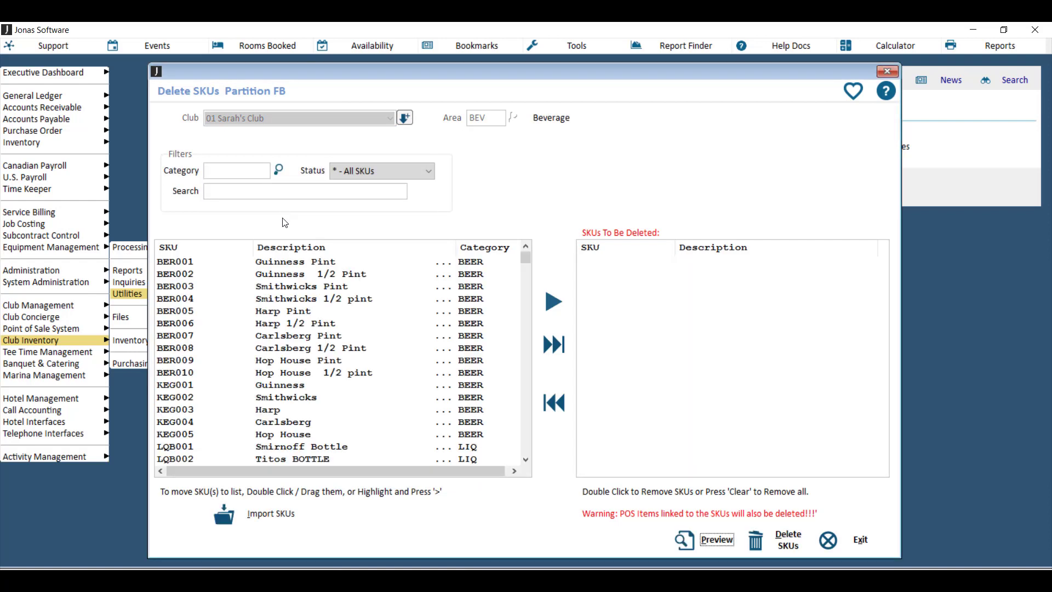
Review the category, status and search filters for the SKU list, keeping the status on All SKUs
click(240, 169)
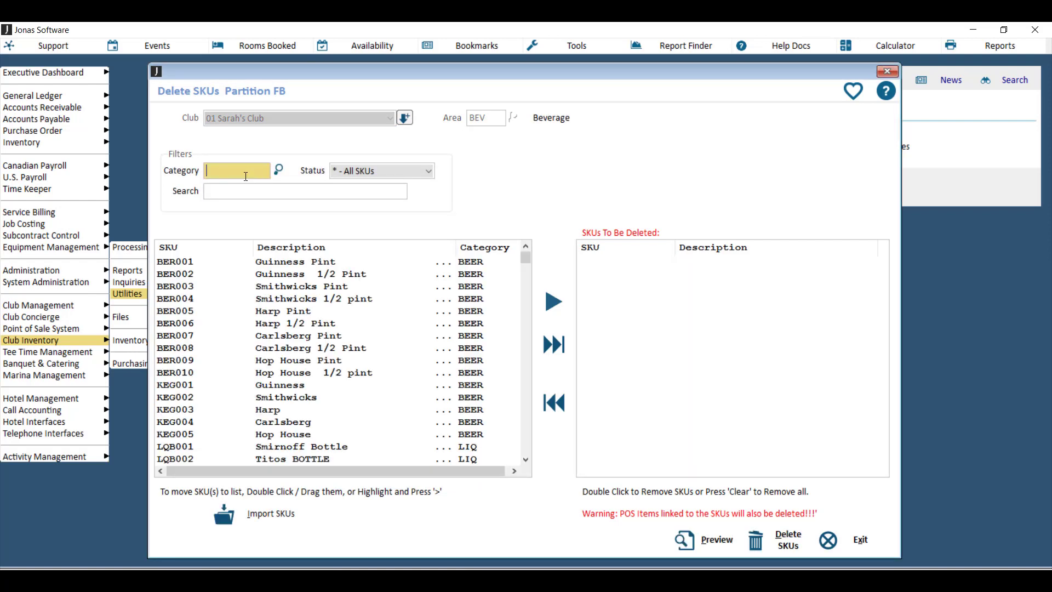
click(358, 171)
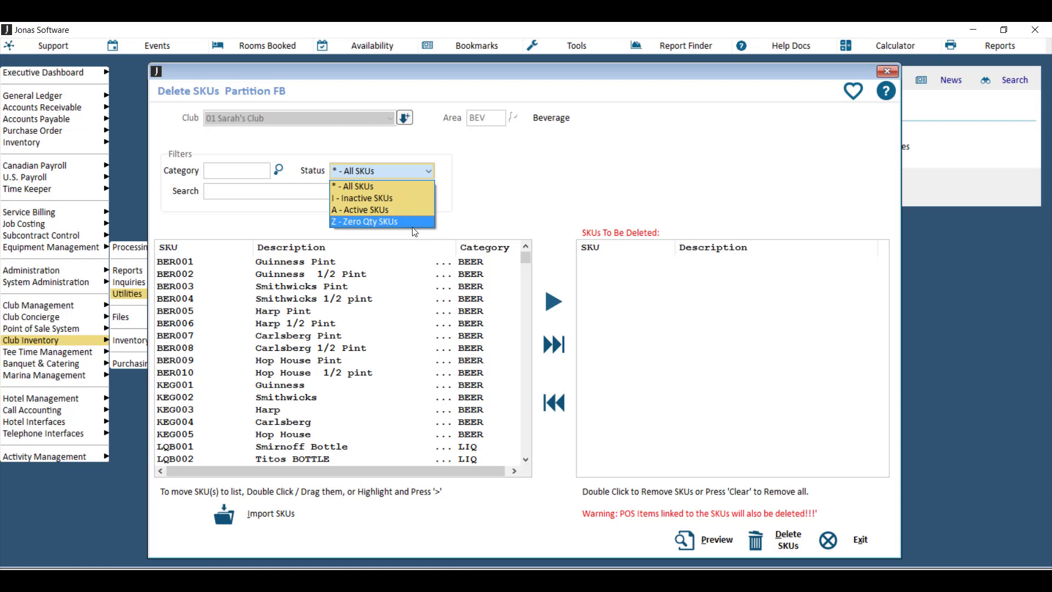
click(688, 197)
click(249, 192)
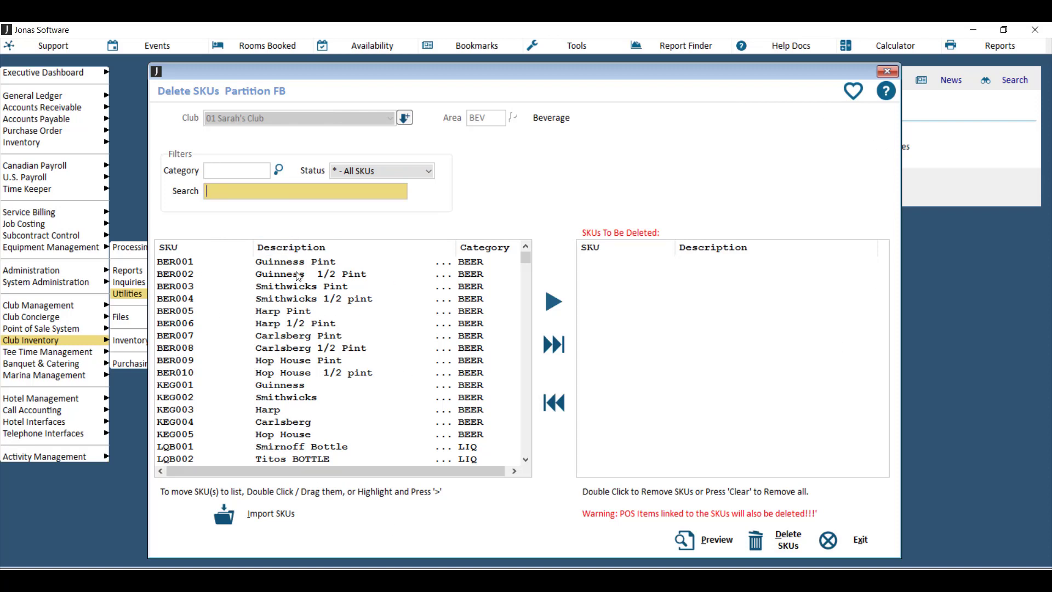
Add SKUs BER001, BER002, BER003, BER006, BER010 and KEG003 to the SKUs to be deleted
drag(323, 262, 651, 296)
double_click(321, 263)
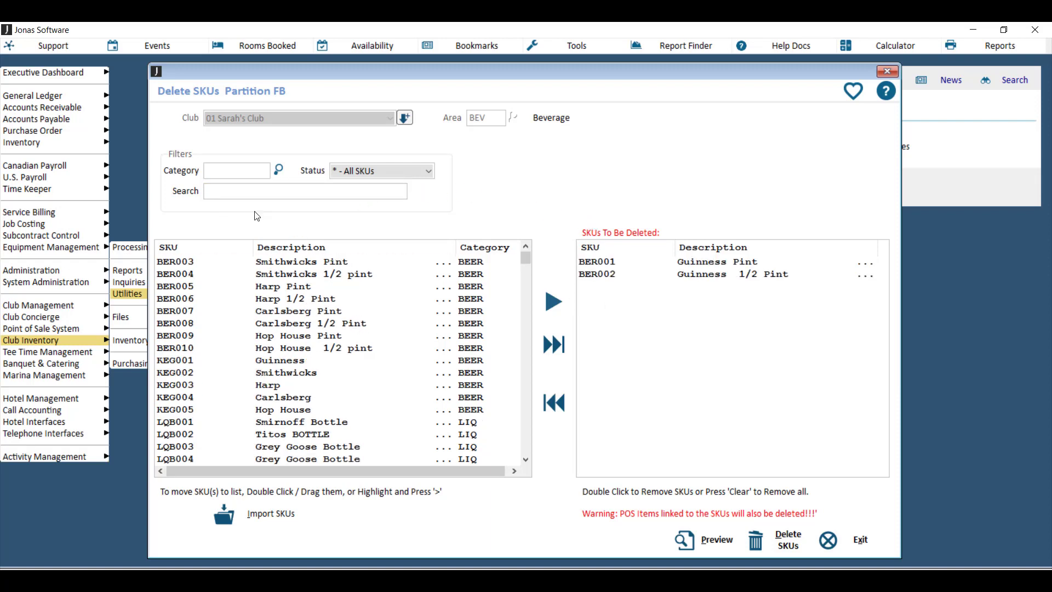
click(313, 263)
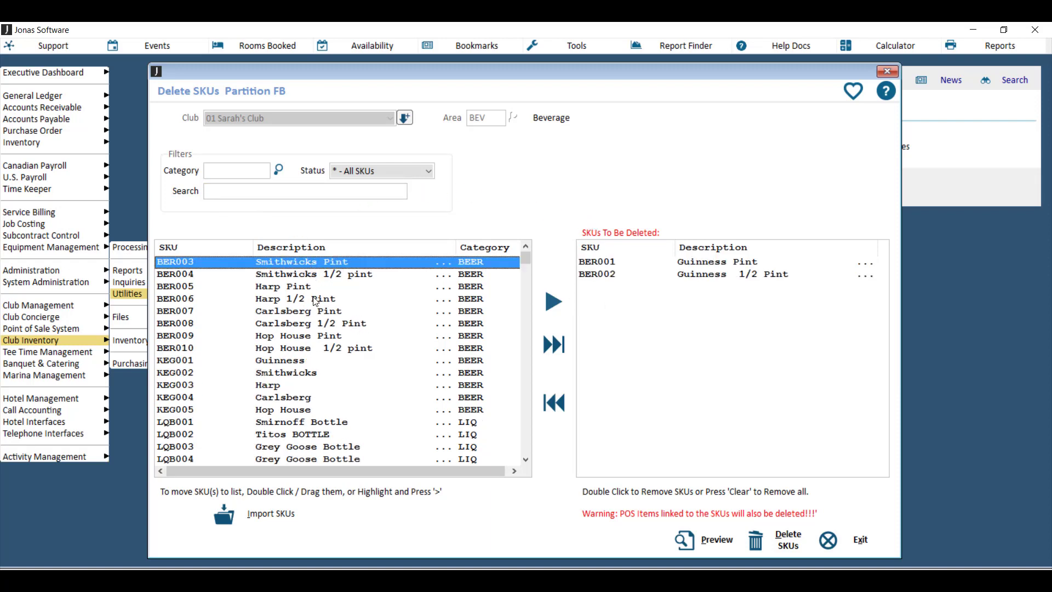
ctrl+click(314, 298)
ctrl+click(312, 349)
ctrl+click(307, 388)
click(559, 301)
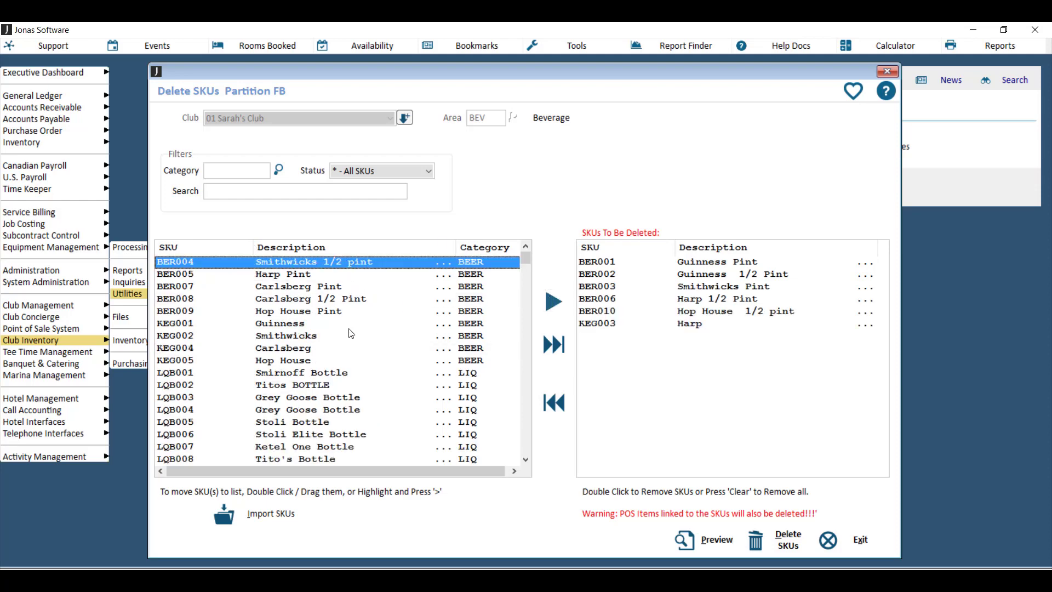
Add the listed SKUs from BER004 Smithwicks 1/2 pint through LQB001 Smirnoff Bottle, plus LQB005 Stoli Bottle, to the deletion list
shift+click(351, 374)
click(553, 301)
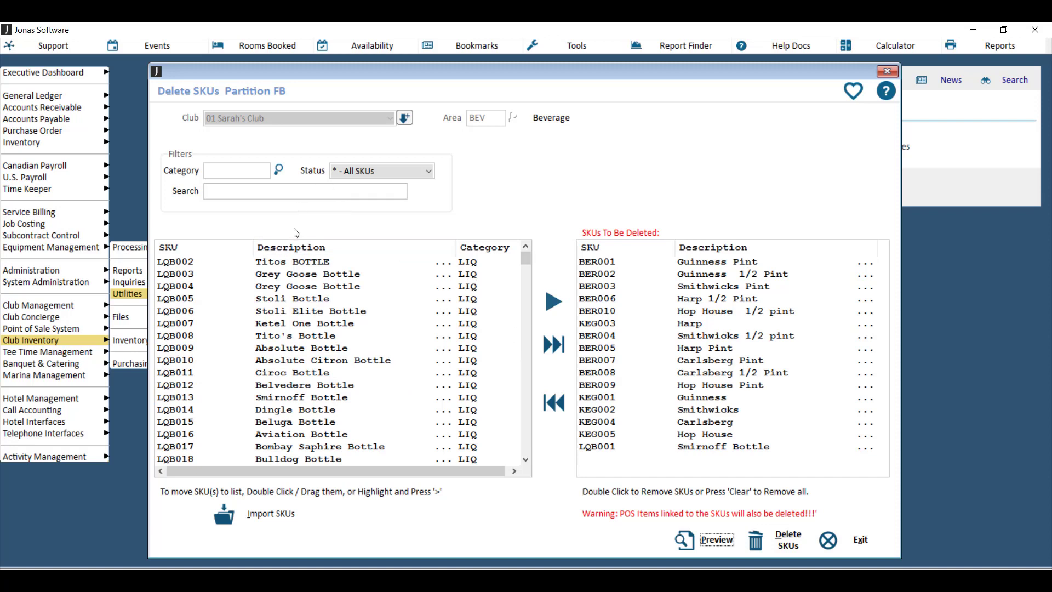
click(285, 300)
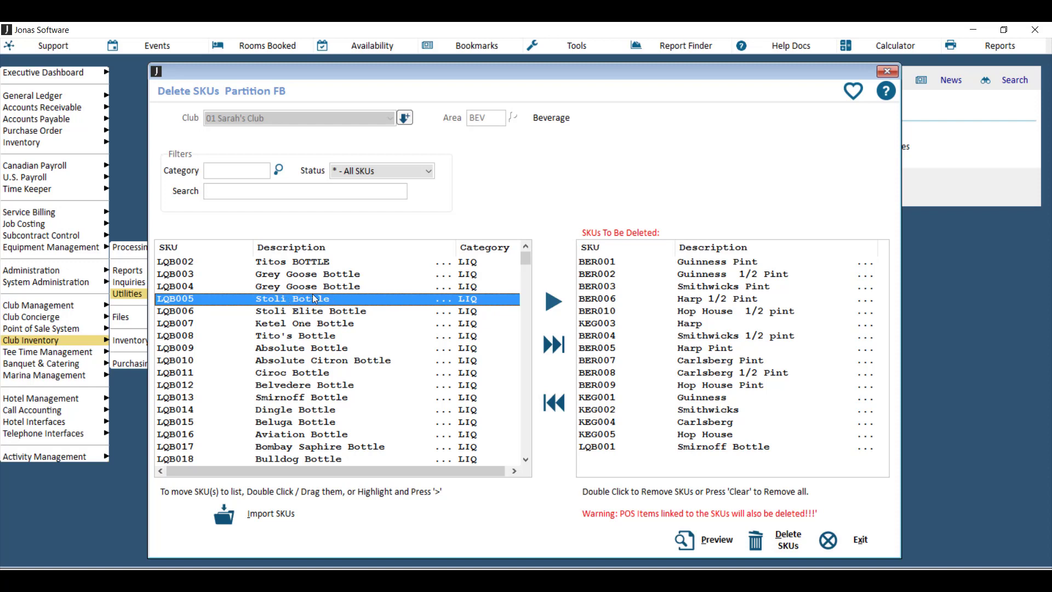
double_click(215, 301)
Search the SKU list for STOLI and add LQD005 Stoli Shot to the SKUs to be deleted
click(235, 187)
text(STOLI)
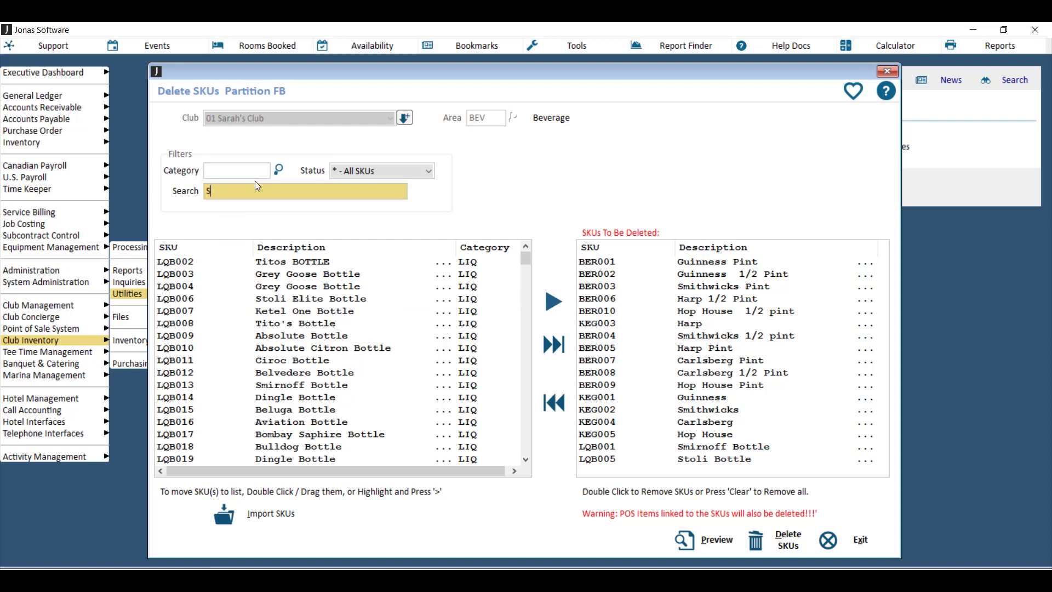
key(Tab)
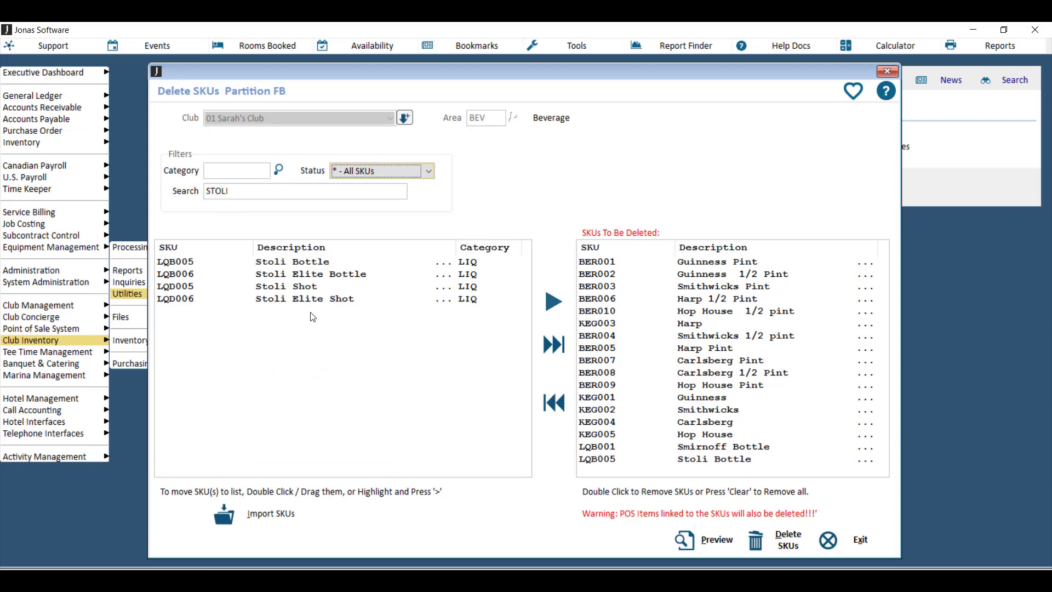
click(299, 288)
double_click(301, 288)
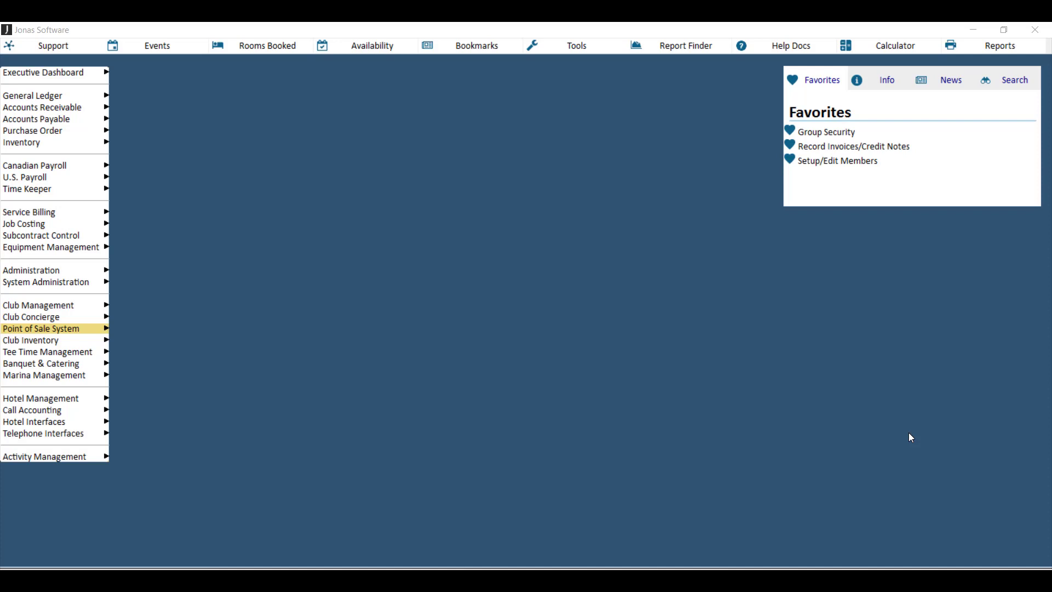
Open the point-of-sale Delete Sales Items utility and keep its status filter on All Items
click(60, 329)
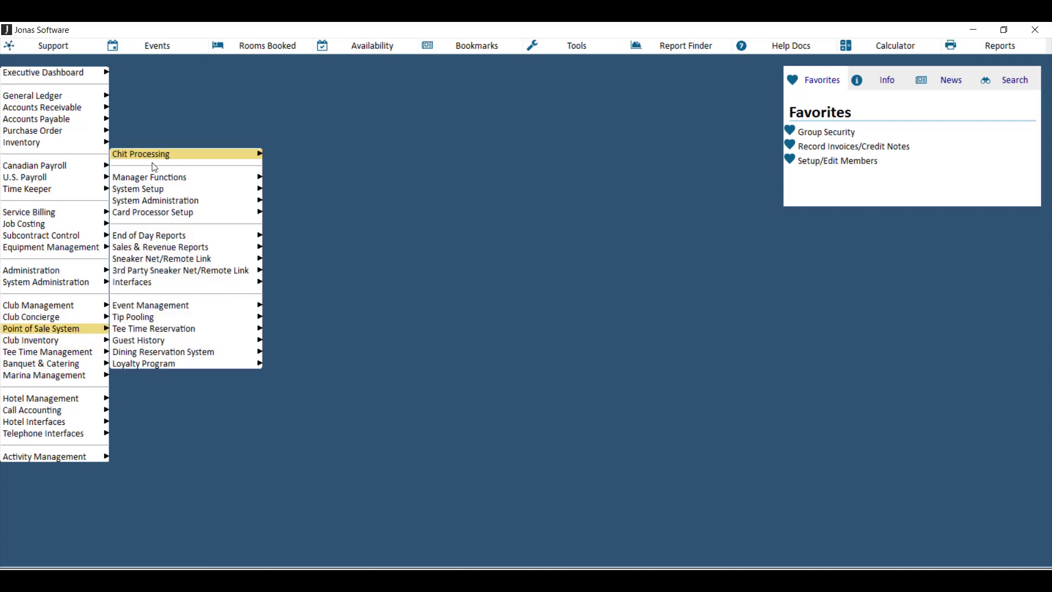
click(197, 201)
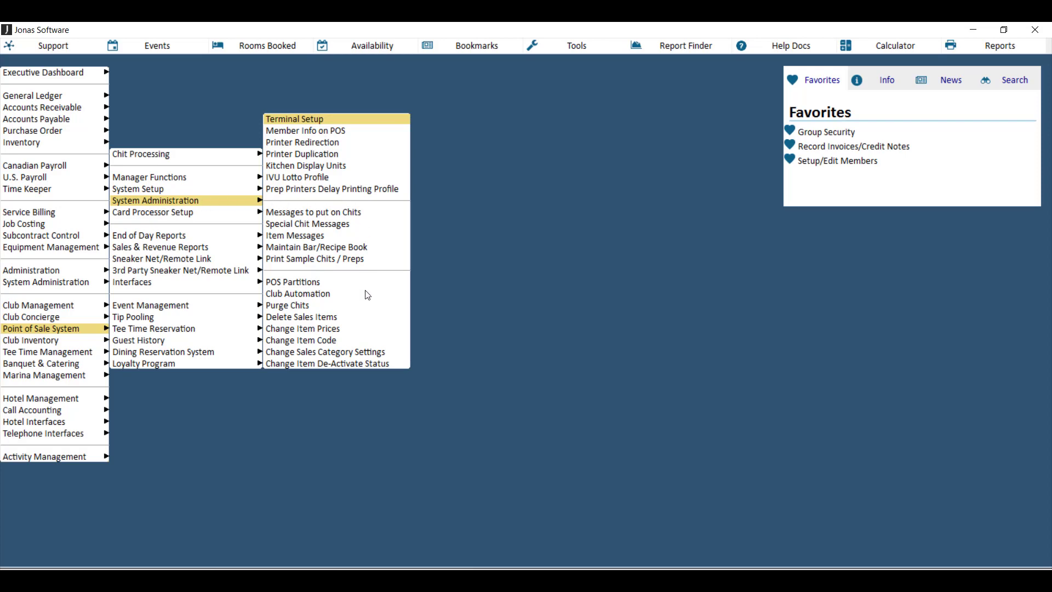
click(333, 318)
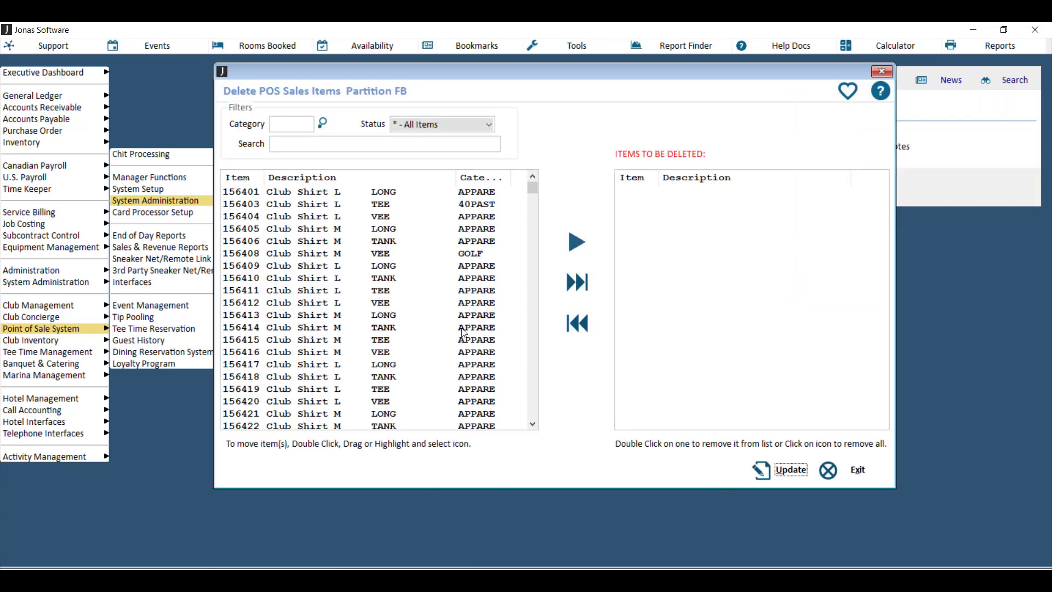
drag(531, 191, 535, 321)
click(468, 125)
click(477, 140)
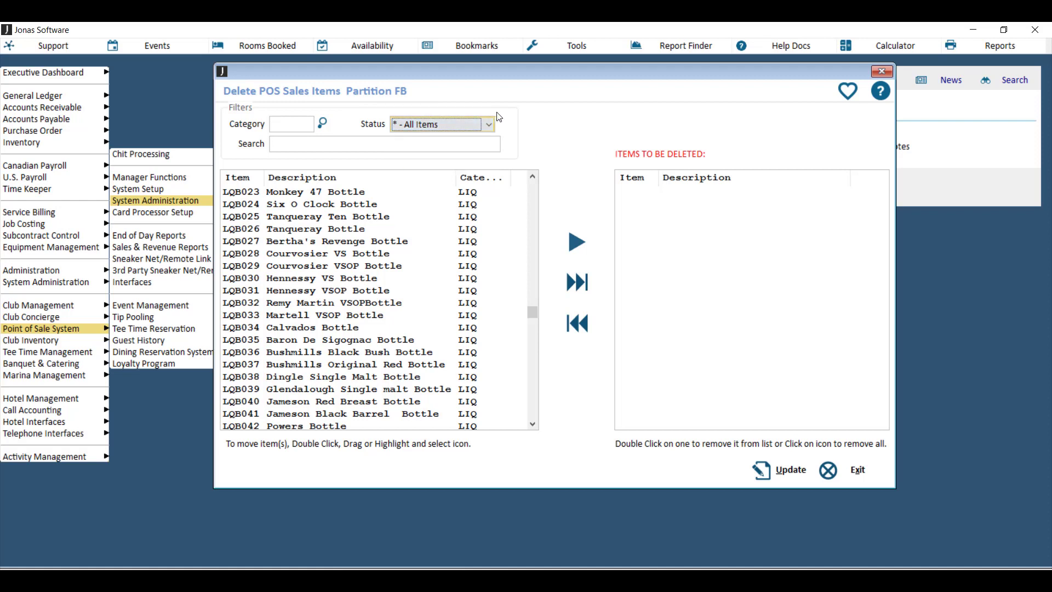
Add SAND04 Burger and SAND05 Chicken Cesar Wrap to the sales items to be deleted
drag(530, 318, 516, 404)
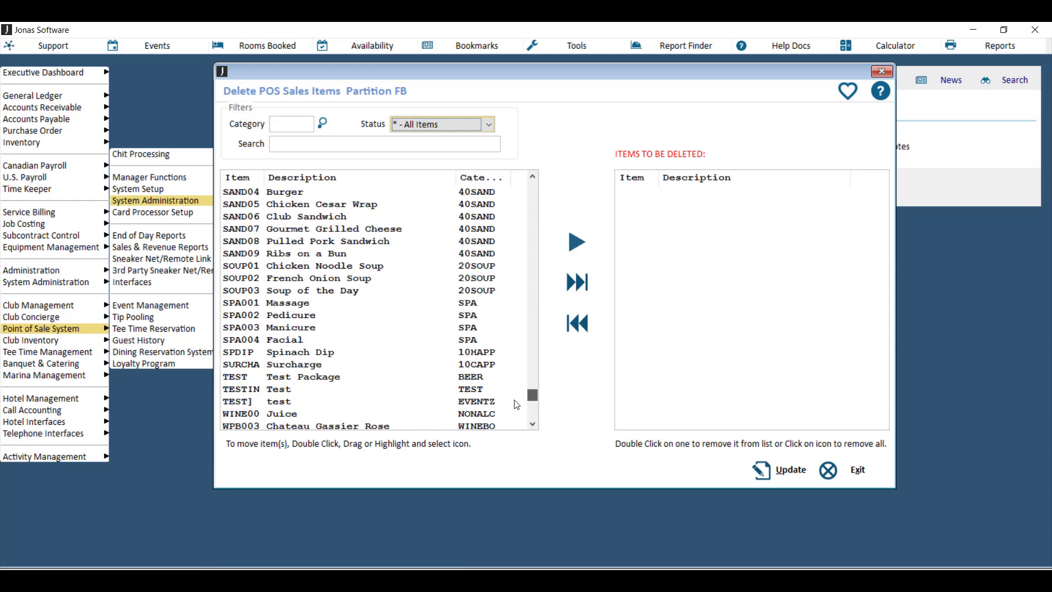
click(273, 193)
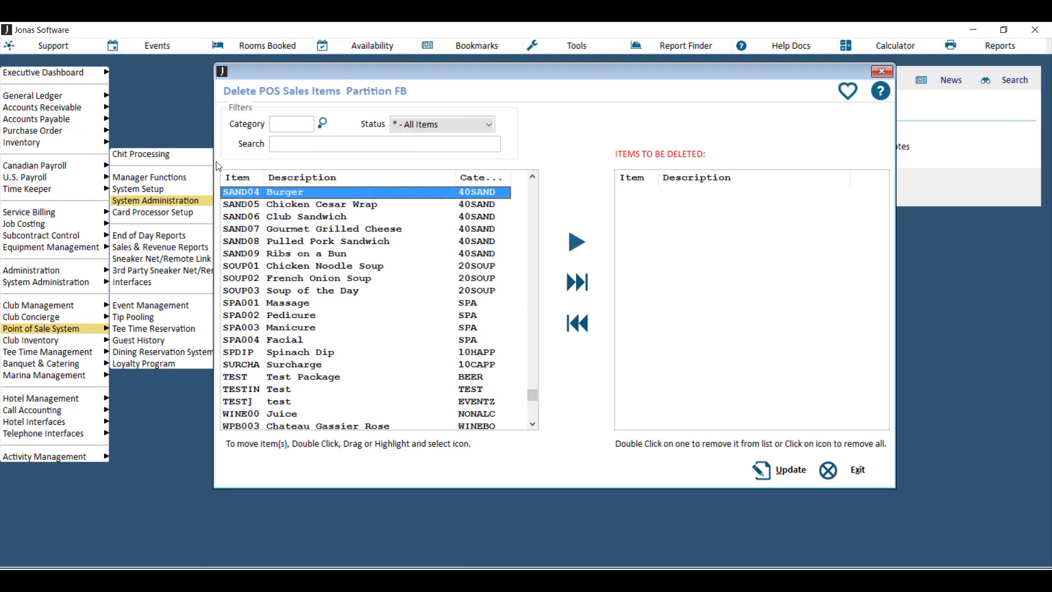
click(275, 122)
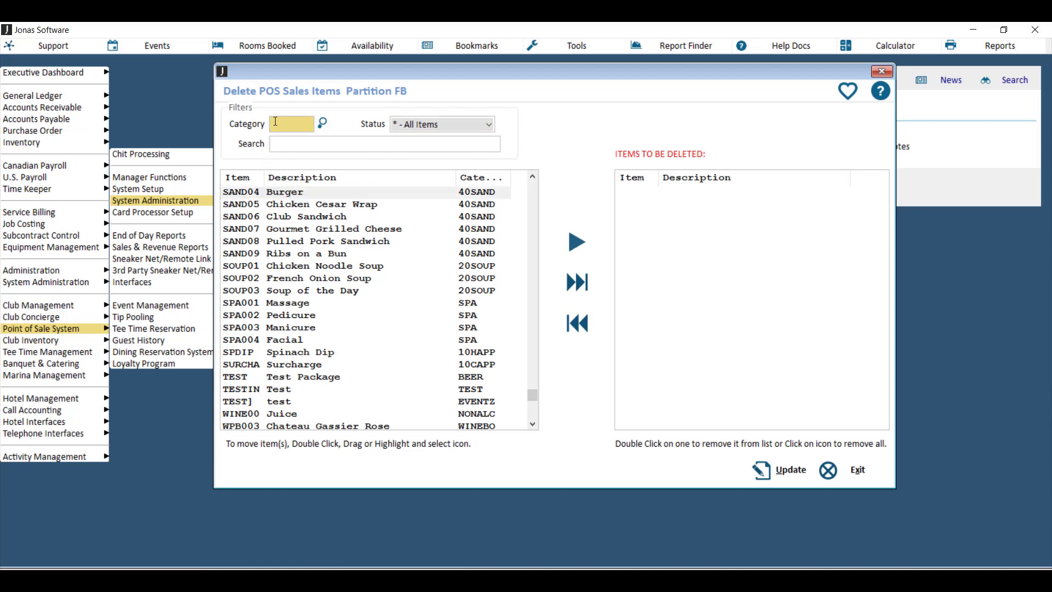
click(276, 142)
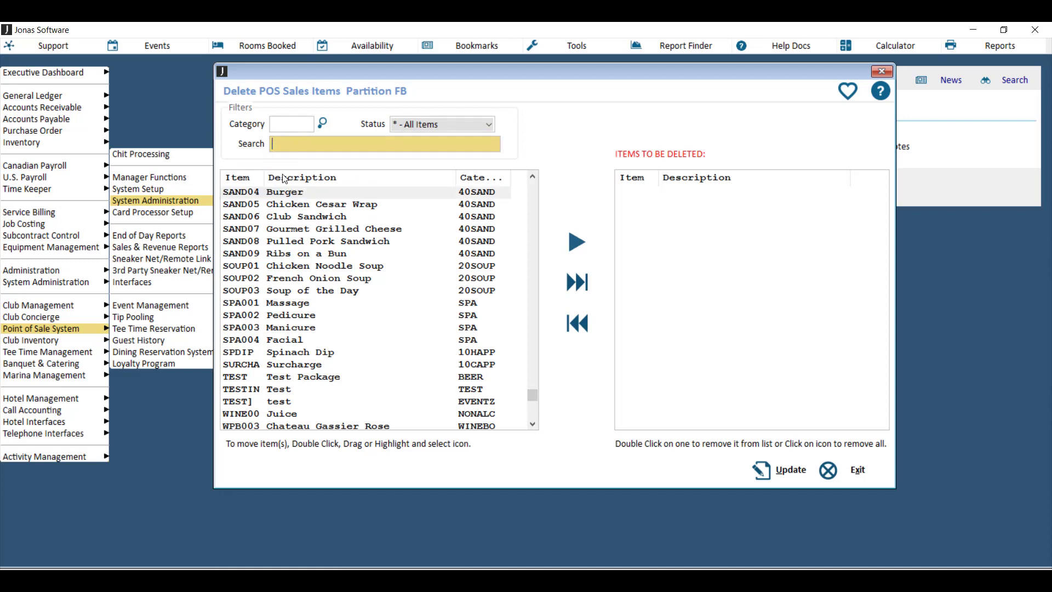
double_click(277, 193)
double_click(276, 194)
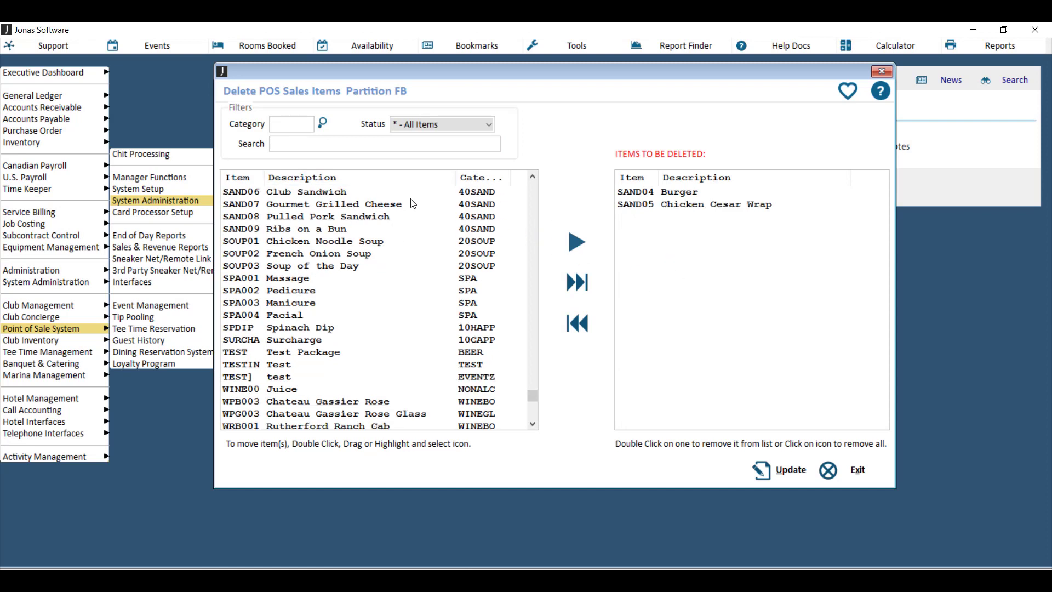